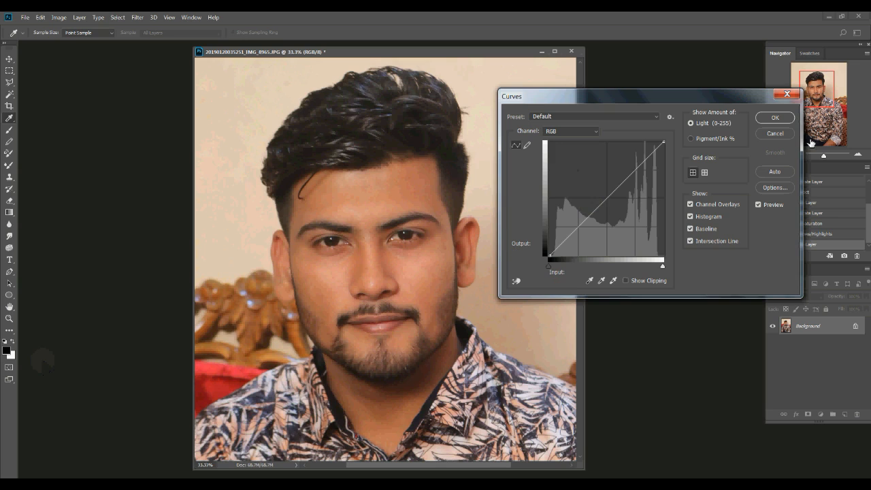
- Brighten the portrait's midtones by bending the RGB curve upward to input 104, output 148, and apply the Curves adjustment
{"action": "left_click_drag", "start_coordinate": [609, 197], "coordinate": [597, 188]}
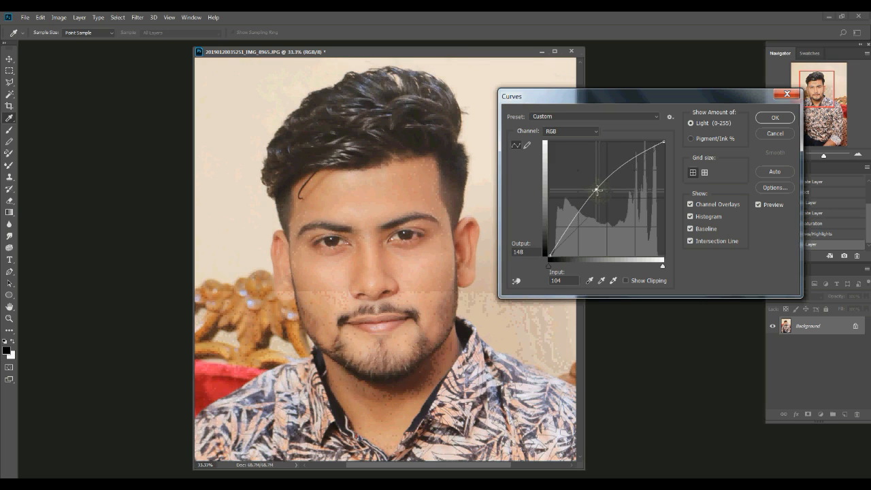
{"action": "left_click", "coordinate": [776, 118]}
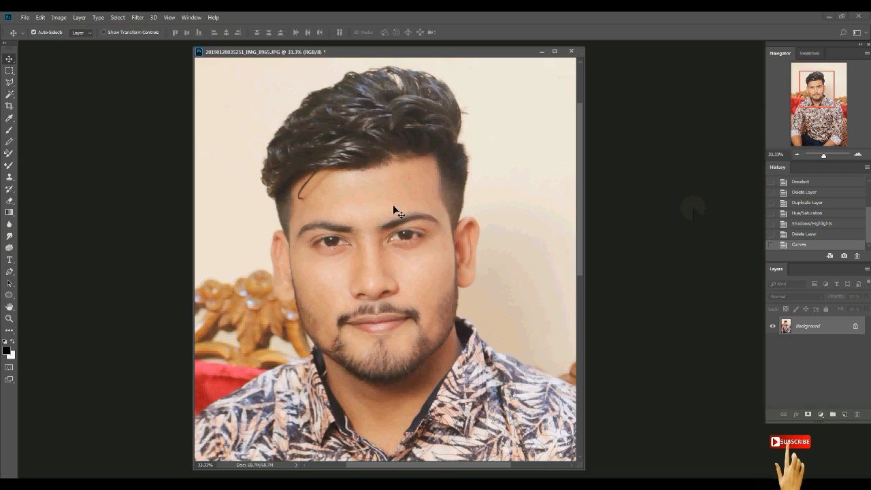
- Apply a Hue/Saturation adjustment to the portrait with Hue +15 and Saturation +38
{"action": "left_click", "coordinate": [60, 16]}
{"action": "mouse_move", "coordinate": [81, 43]}
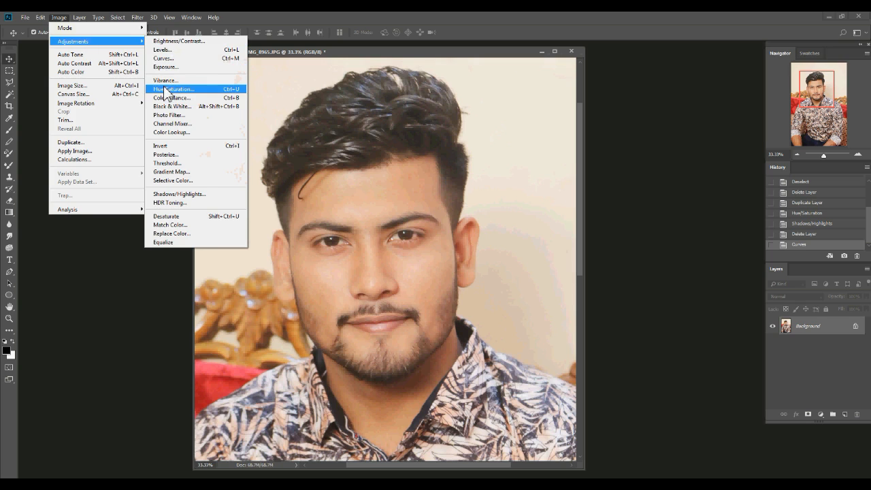
{"action": "left_click", "coordinate": [174, 89]}
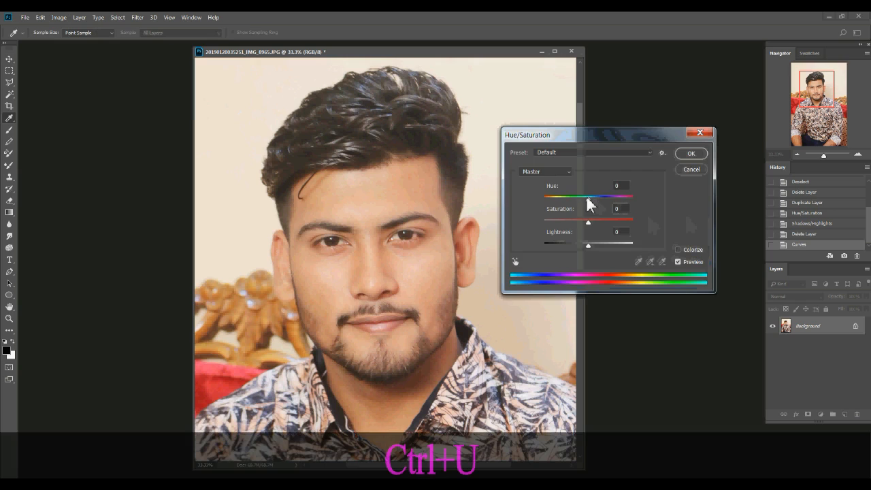
{"action": "left_click_drag", "start_coordinate": [587, 197], "coordinate": [596, 198]}
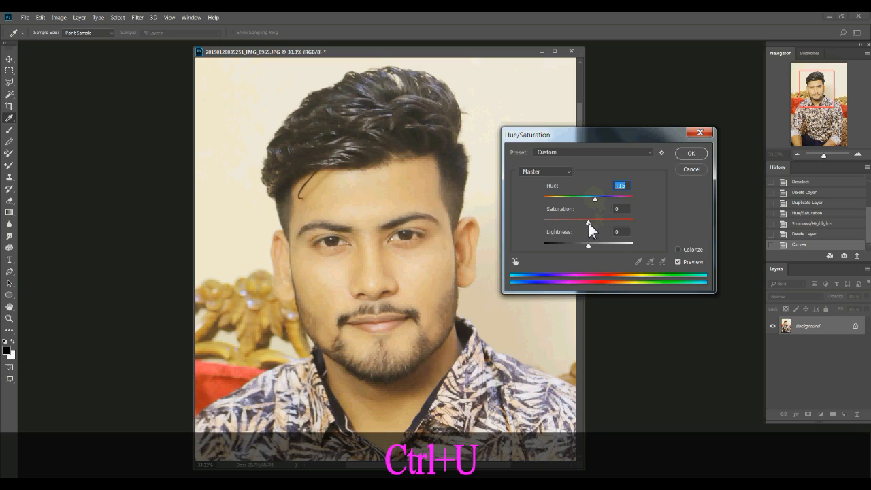
{"action": "left_click_drag", "start_coordinate": [589, 223], "coordinate": [607, 227]}
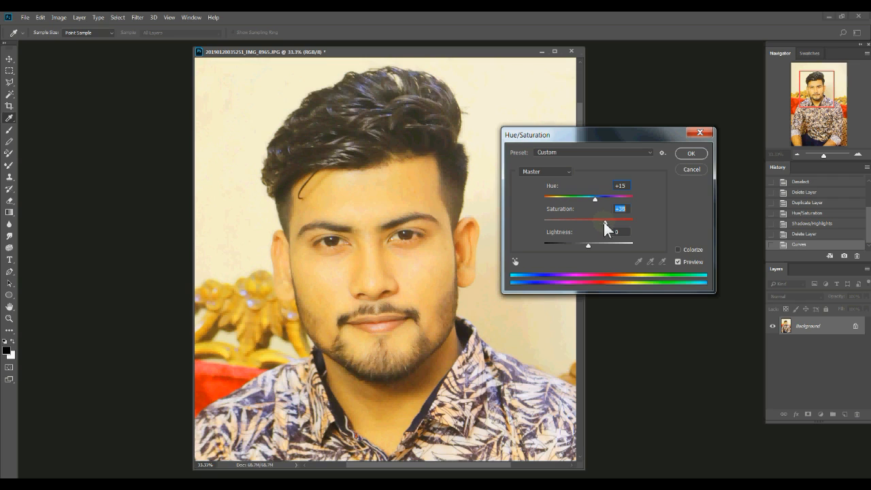
{"action": "left_click", "coordinate": [692, 155]}
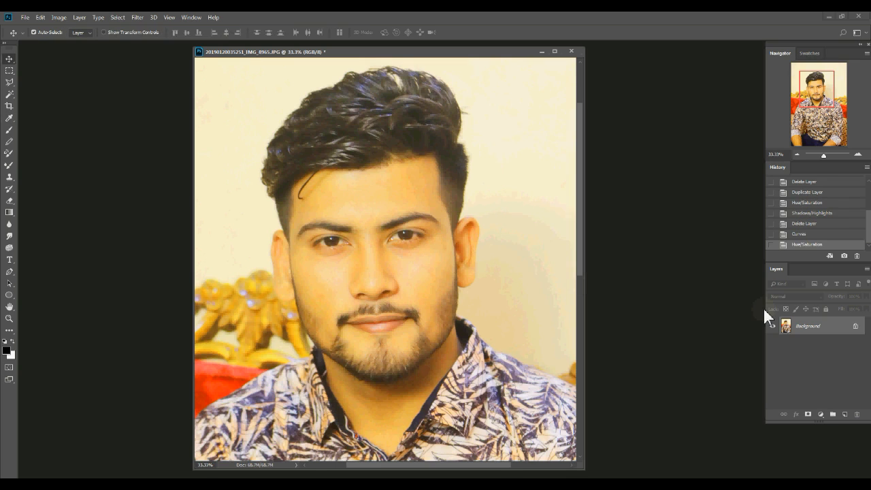
- Duplicate the Background layer within the same document, keeping the name Background copy
{"action": "right_click", "coordinate": [805, 326]}
{"action": "left_click", "coordinate": [805, 344]}
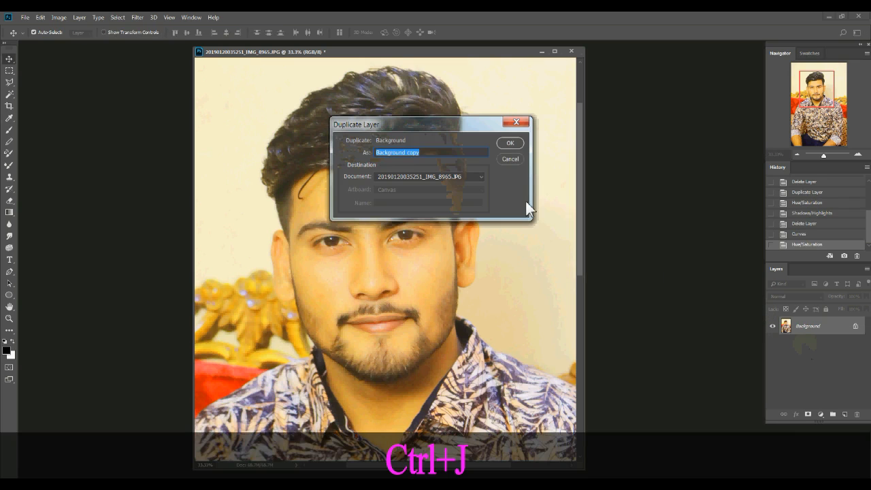
{"action": "left_click", "coordinate": [515, 144]}
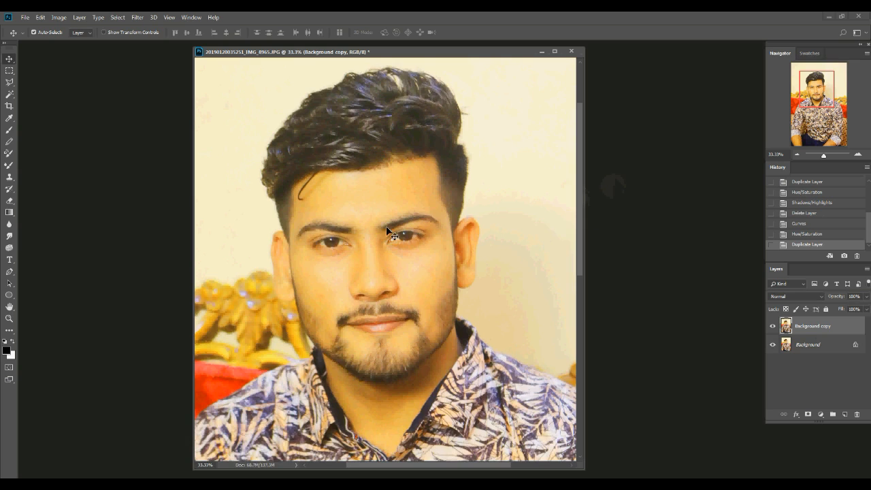
- Apply a Shadows/Highlights adjustment to the Background copy layer with a Shadows amount of 28%
{"action": "left_click", "coordinate": [57, 18]}
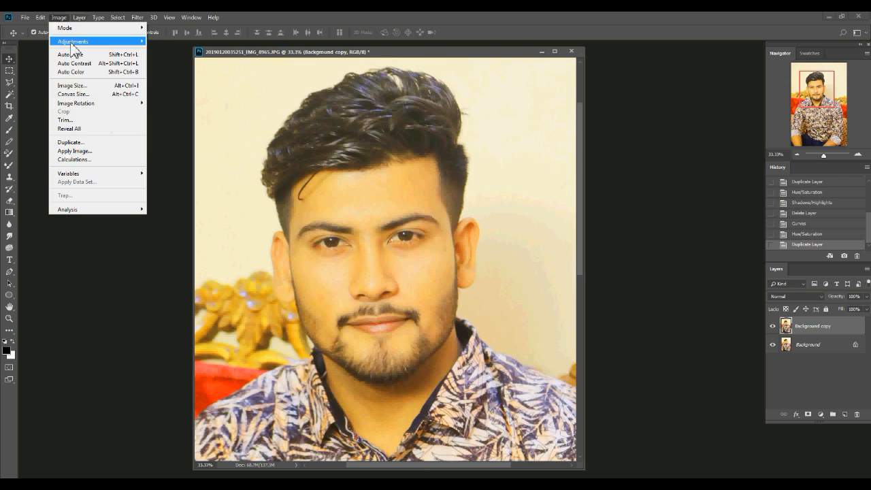
{"action": "mouse_move", "coordinate": [72, 42]}
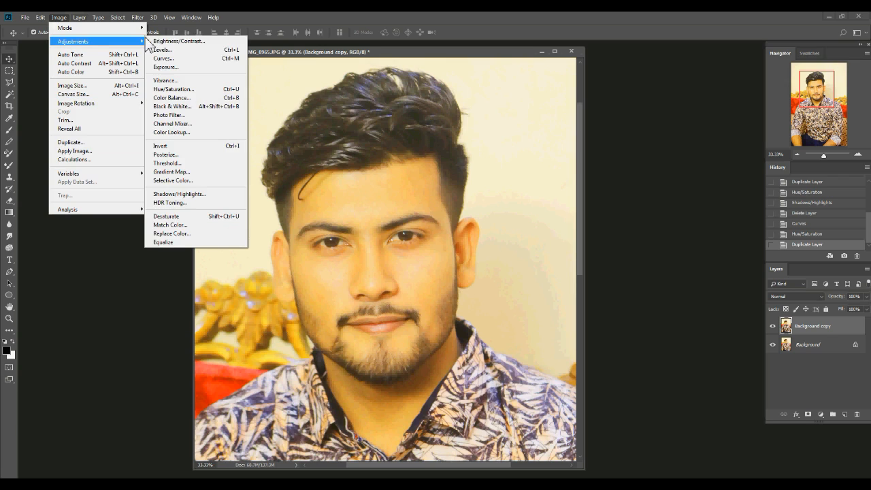
{"action": "left_click", "coordinate": [172, 194]}
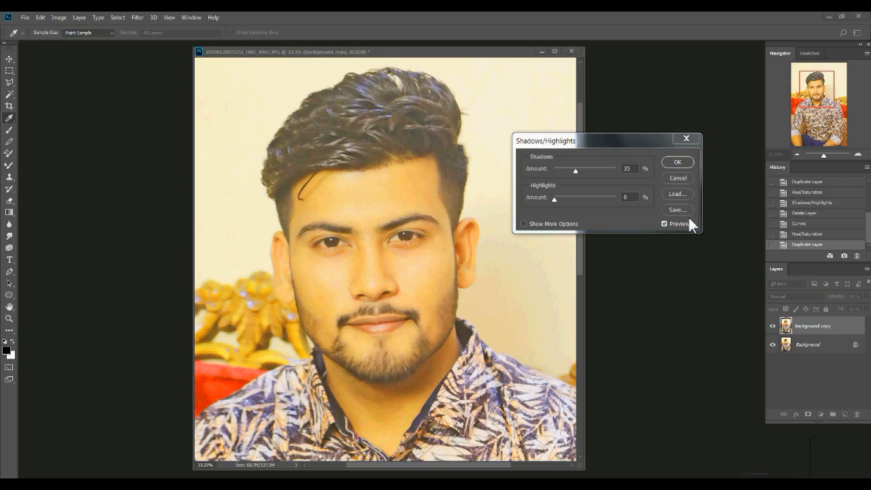
{"action": "left_click", "coordinate": [632, 169]}
{"action": "double_click", "coordinate": [633, 169]}
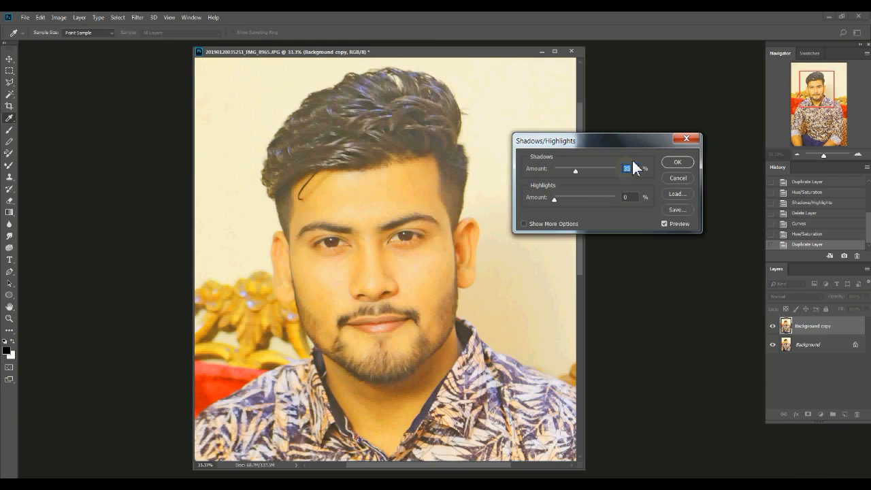
{"action": "type", "text": "28"}
{"action": "left_click", "coordinate": [676, 162]}
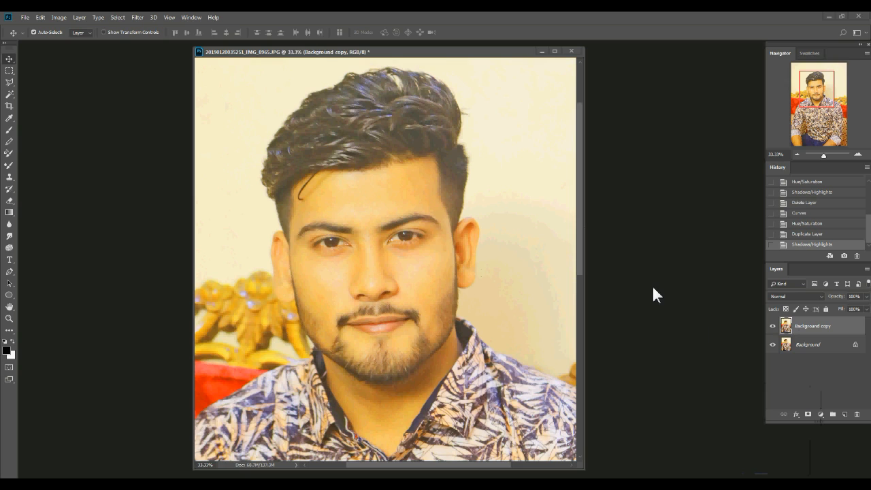
- Apply Levels to the Background copy layer with RGB input levels of 12, 0.87 and 245
{"action": "key", "text": "ctrl+l"}
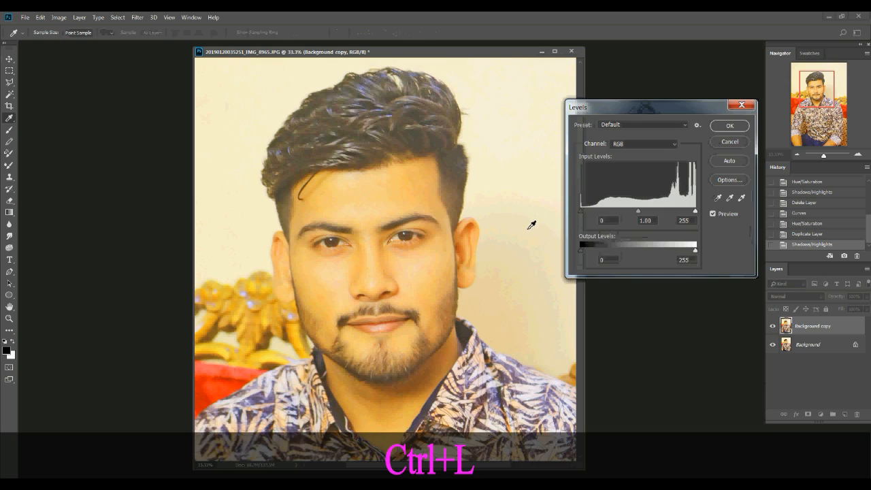
{"action": "left_click_drag", "start_coordinate": [694, 211], "coordinate": [691, 210]}
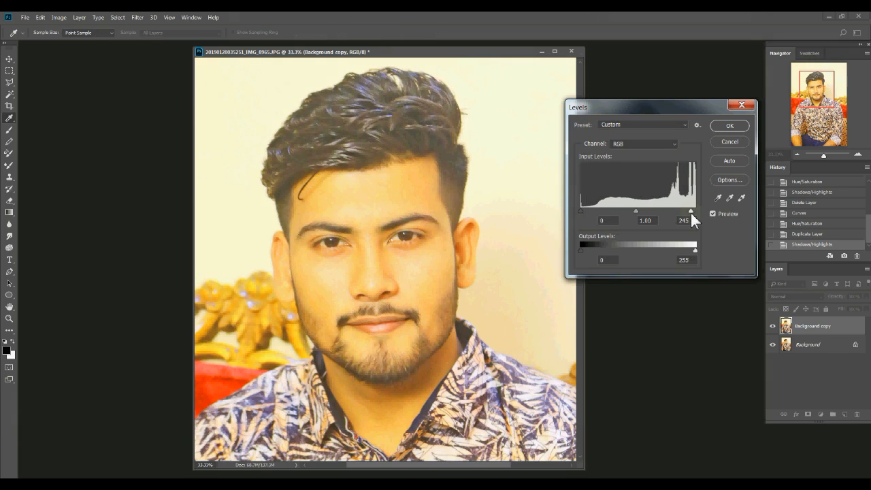
{"action": "left_click_drag", "start_coordinate": [581, 212], "coordinate": [588, 212]}
{"action": "left_click", "coordinate": [643, 210]}
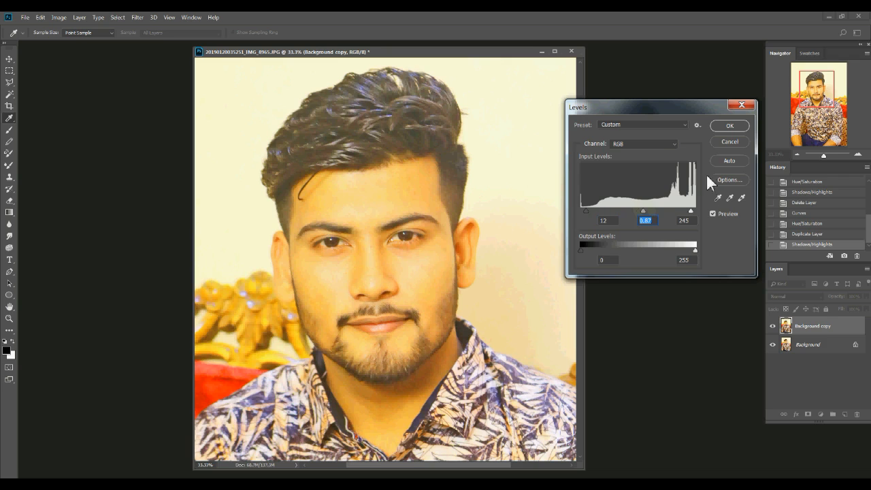
{"action": "left_click", "coordinate": [735, 125]}
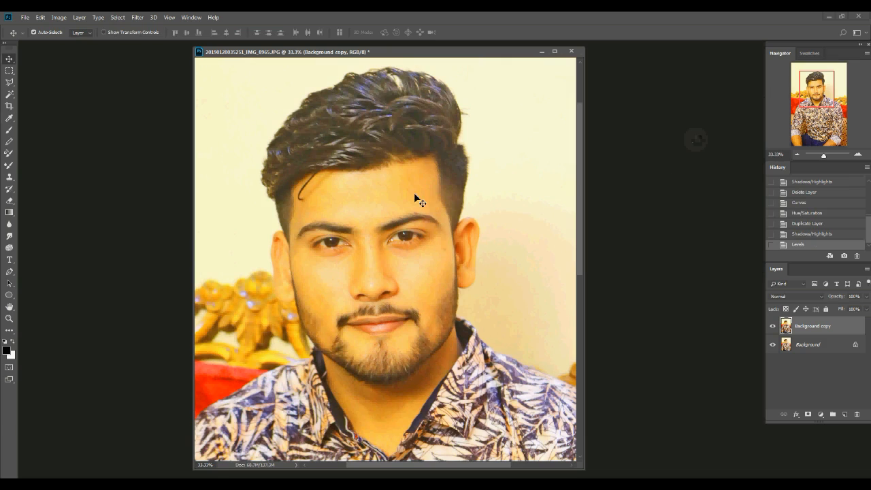
- Apply a High Pass filter with a 2.0 pixel radius to the Background copy layer, checking the face in a smaller preview
{"action": "left_click", "coordinate": [136, 17]}
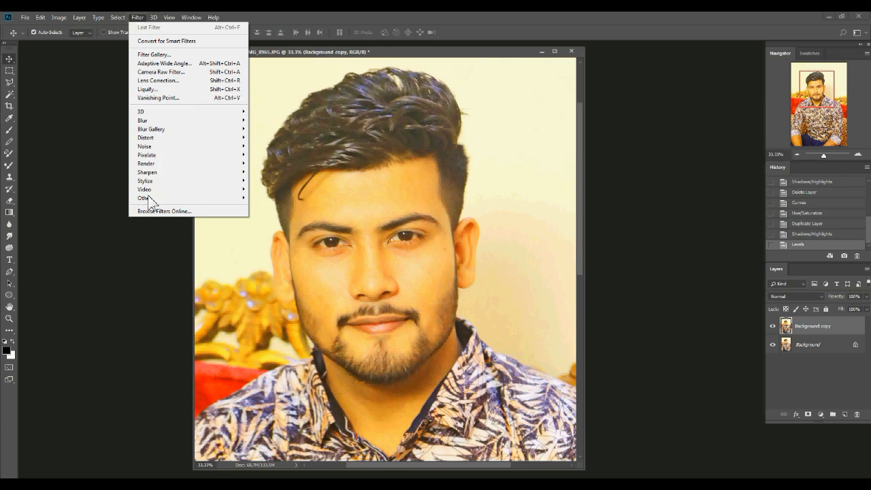
{"action": "mouse_move", "coordinate": [149, 199]}
{"action": "left_click", "coordinate": [267, 203]}
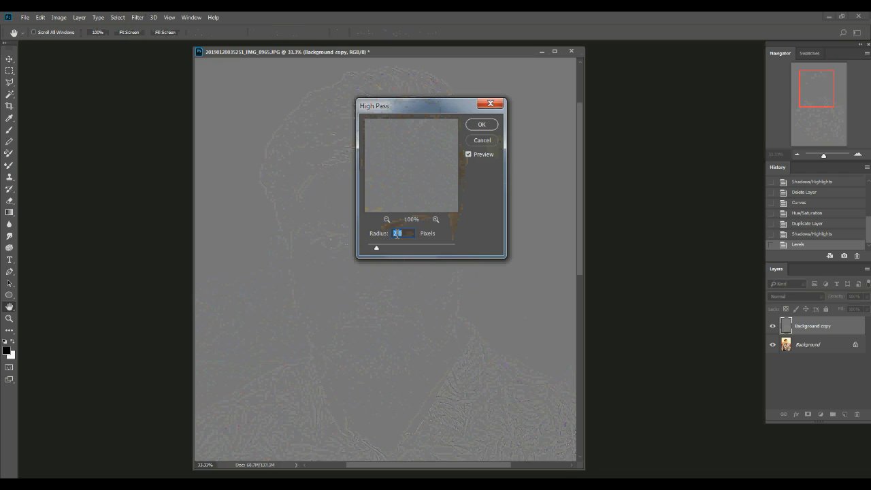
{"action": "left_click", "coordinate": [417, 234]}
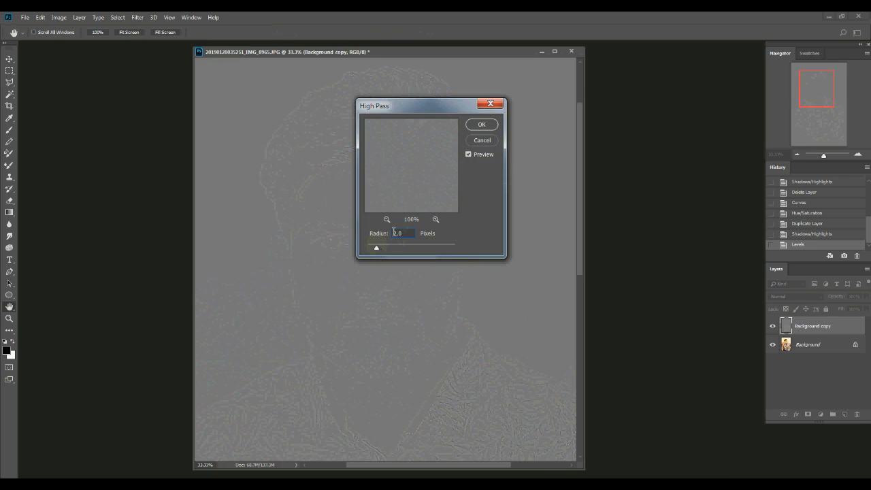
{"action": "left_click", "coordinate": [386, 220]}
{"action": "left_click", "coordinate": [386, 220]}
{"action": "left_click", "coordinate": [386, 219]}
{"action": "left_click", "coordinate": [386, 219]}
{"action": "left_click_drag", "start_coordinate": [404, 183], "coordinate": [401, 185]}
{"action": "left_click", "coordinate": [482, 125]}
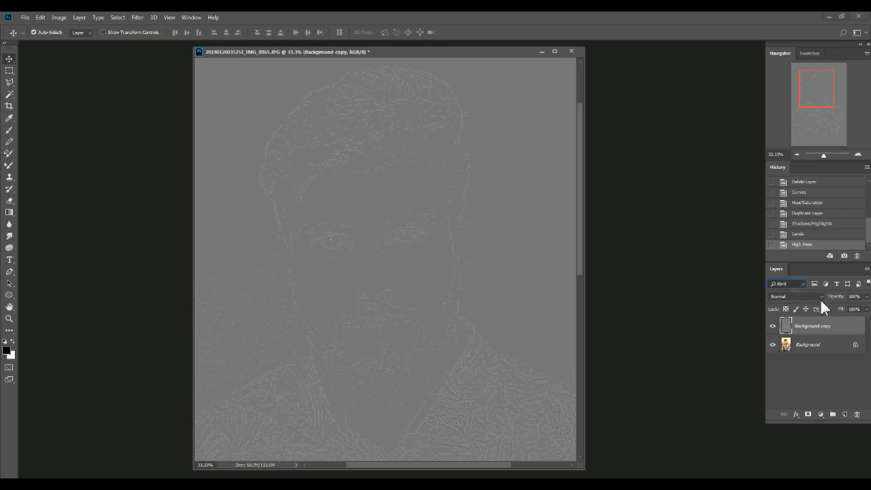
- Set the Background copy layer's blend mode to Overlay and merge it down into the Background layer
{"action": "left_click", "coordinate": [820, 297]}
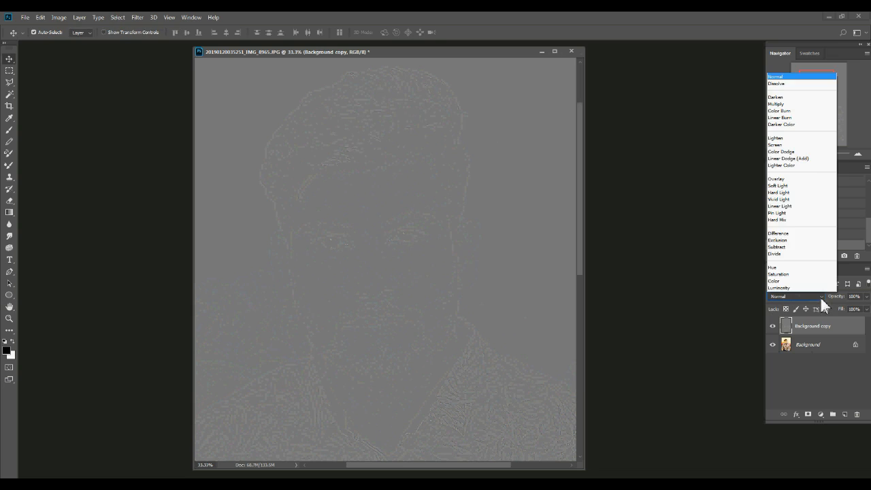
{"action": "left_click", "coordinate": [776, 179]}
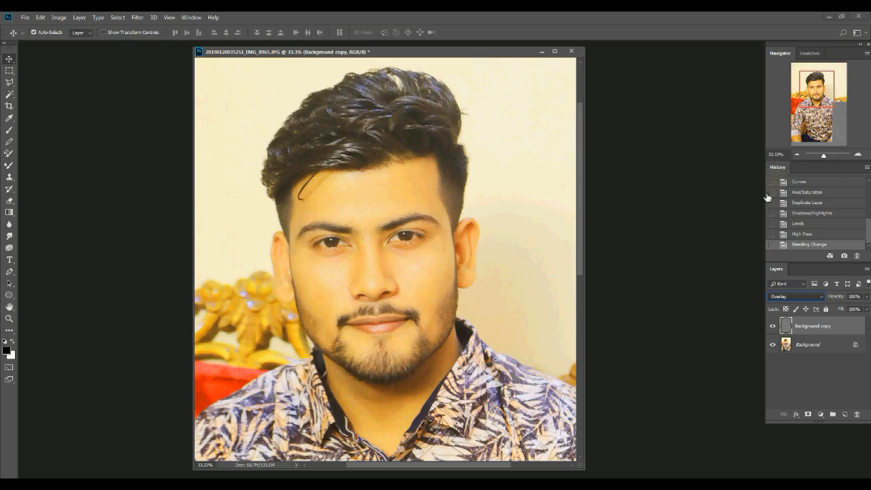
{"action": "left_click", "coordinate": [725, 273]}
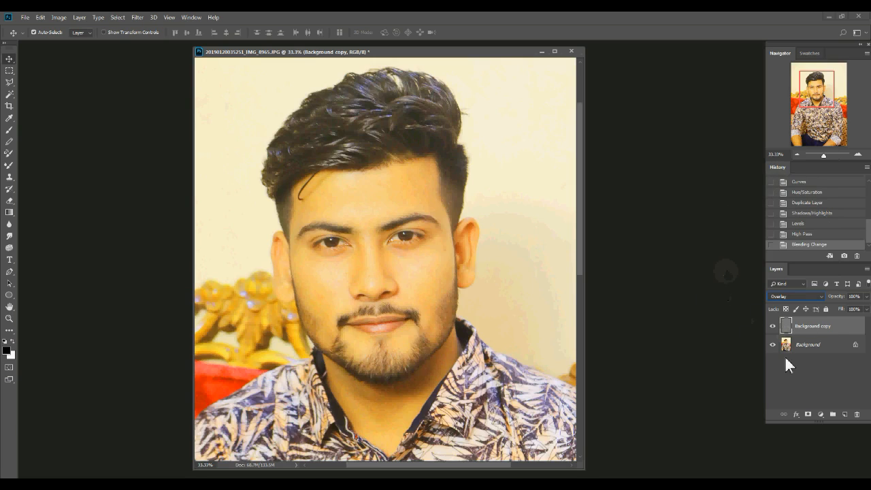
{"action": "left_click", "coordinate": [805, 329]}
{"action": "key", "text": "ctrl+e"}
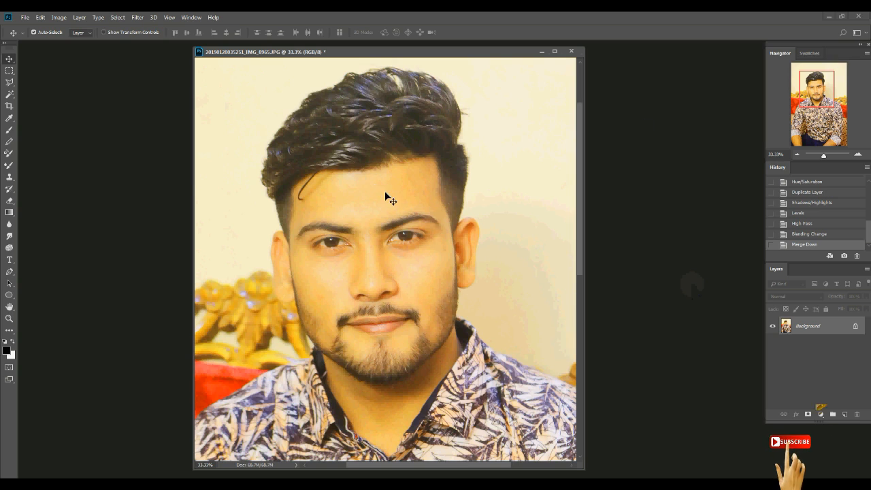
- Sharpen the merged portrait with an Unsharp Mask, amount 106% and radius 2.0 pixels
{"action": "left_click", "coordinate": [137, 18]}
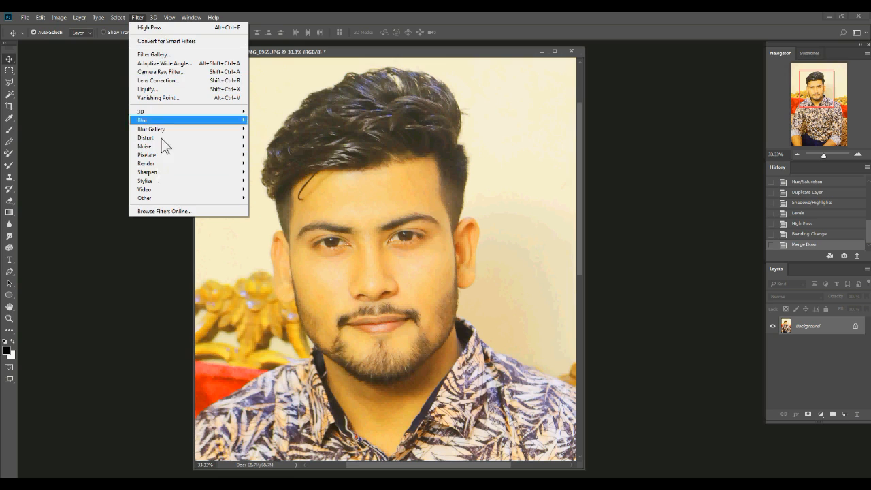
{"action": "mouse_move", "coordinate": [170, 179]}
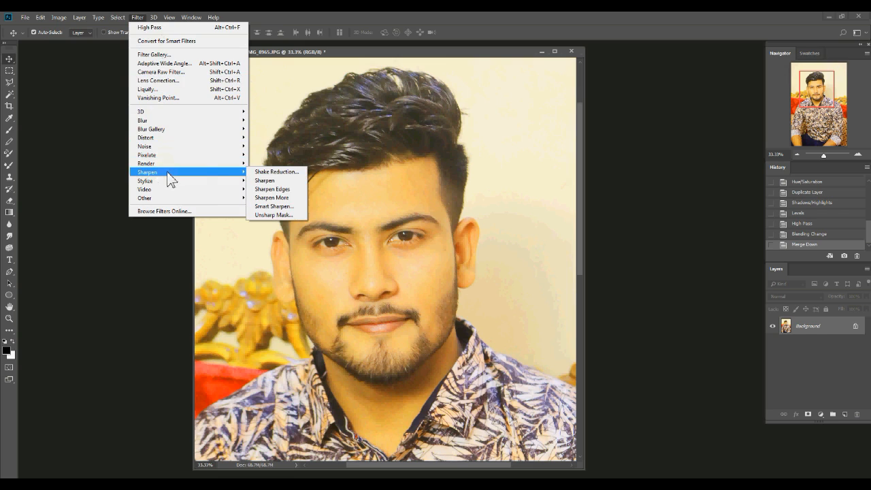
{"action": "left_click", "coordinate": [266, 215]}
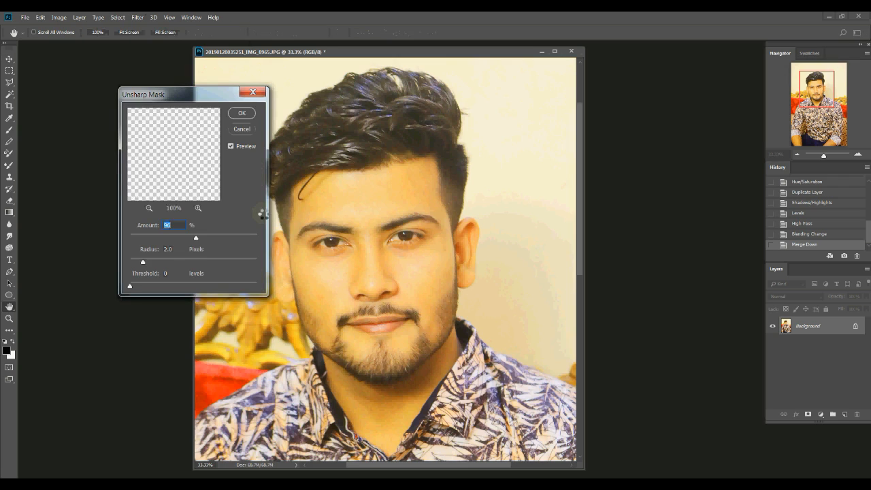
{"action": "double_click", "coordinate": [175, 224]}
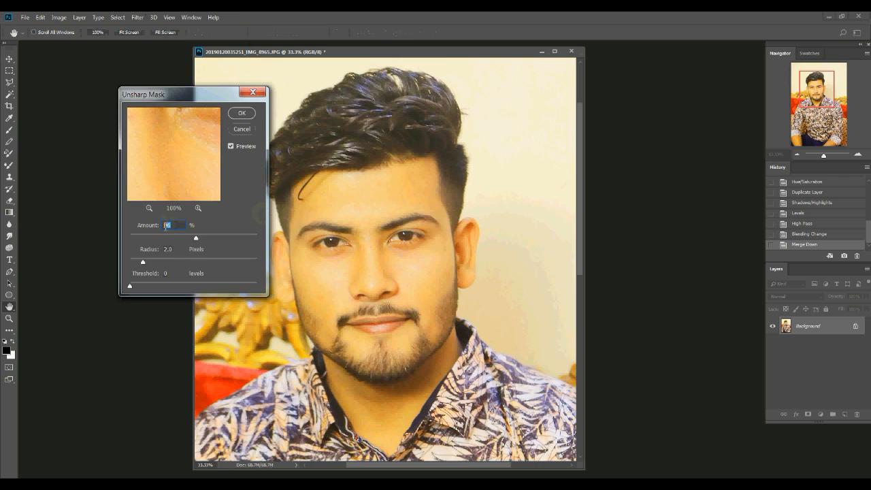
{"action": "type", "text": "106"}
{"action": "left_click", "coordinate": [241, 112]}
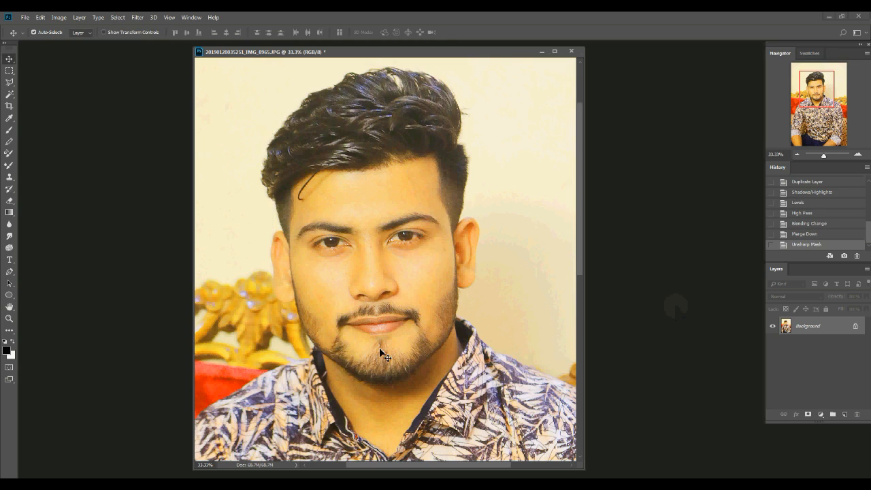
- Apply the Diffuse filter in Anisotropic mode to the Background layer, checking the face in a smaller preview
{"action": "left_click", "coordinate": [137, 18]}
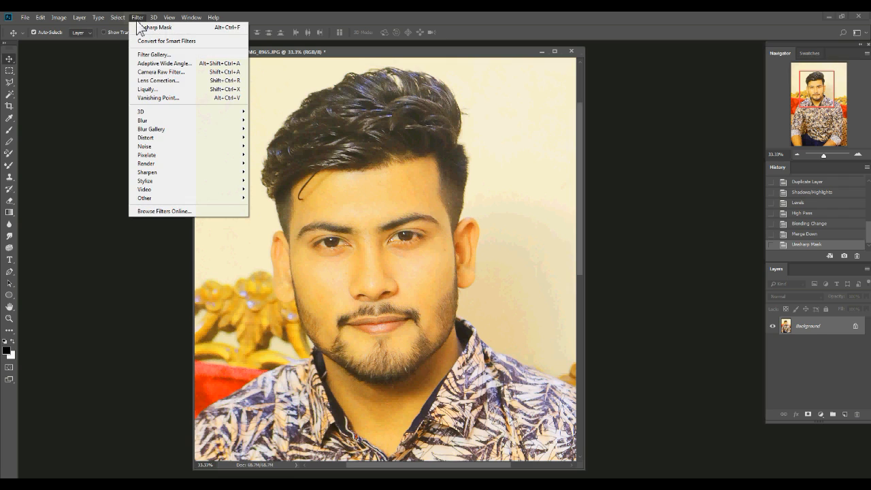
{"action": "mouse_move", "coordinate": [154, 183]}
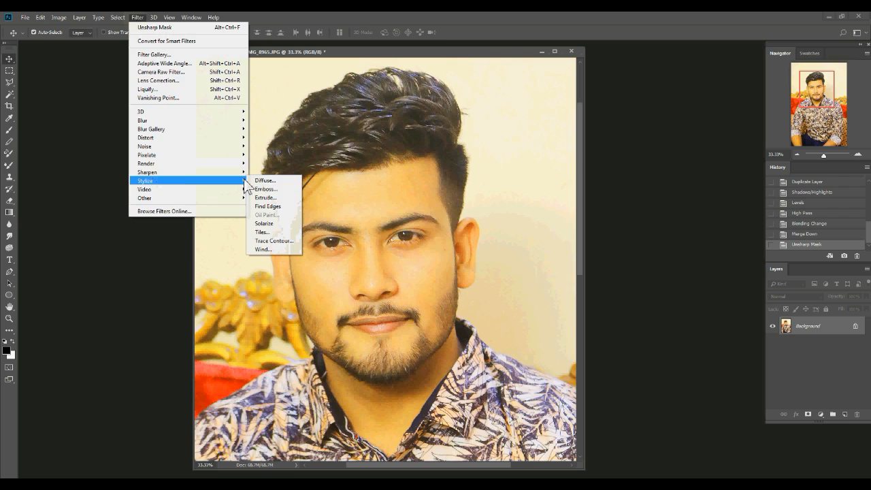
{"action": "left_click", "coordinate": [267, 180]}
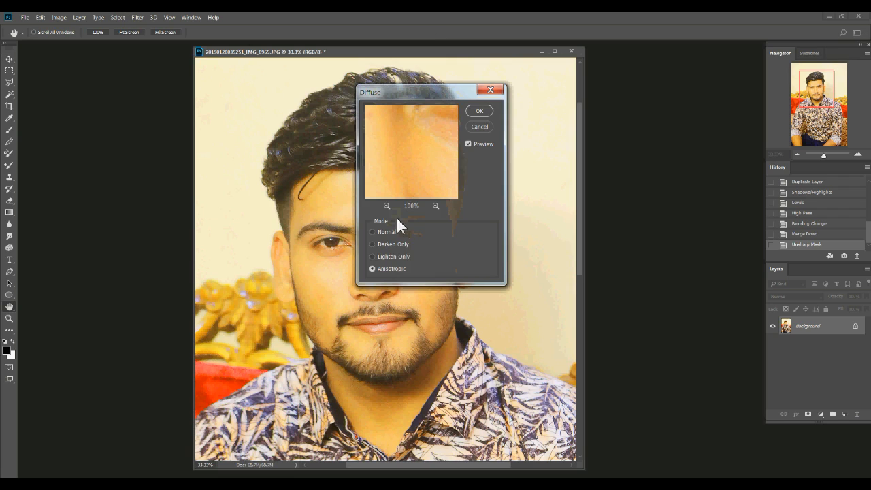
{"action": "left_click", "coordinate": [385, 205]}
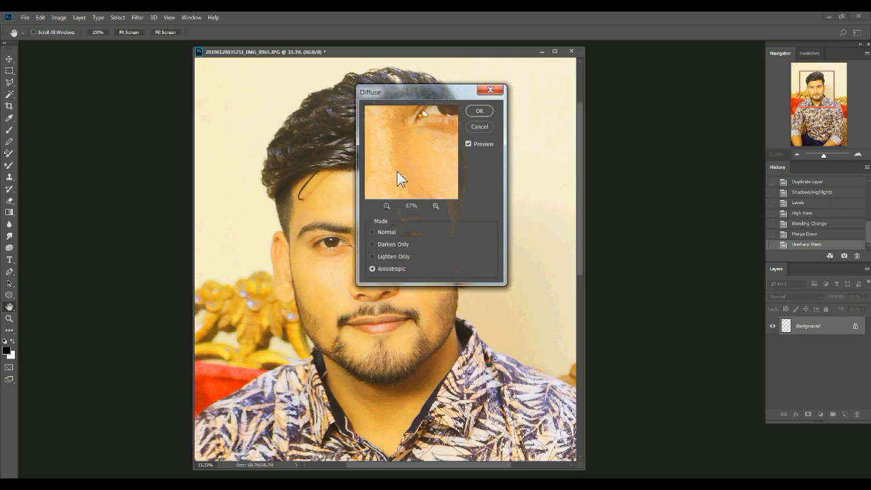
{"action": "left_click", "coordinate": [386, 205]}
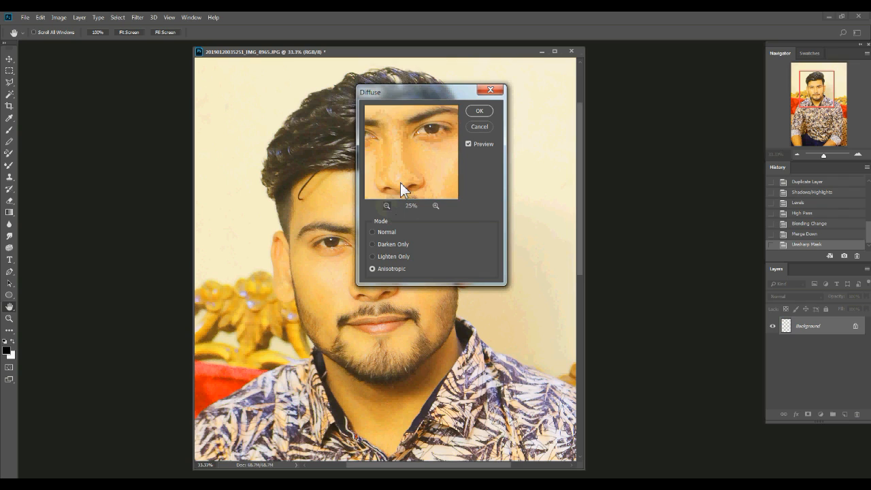
{"action": "left_click_drag", "start_coordinate": [401, 180], "coordinate": [407, 160]}
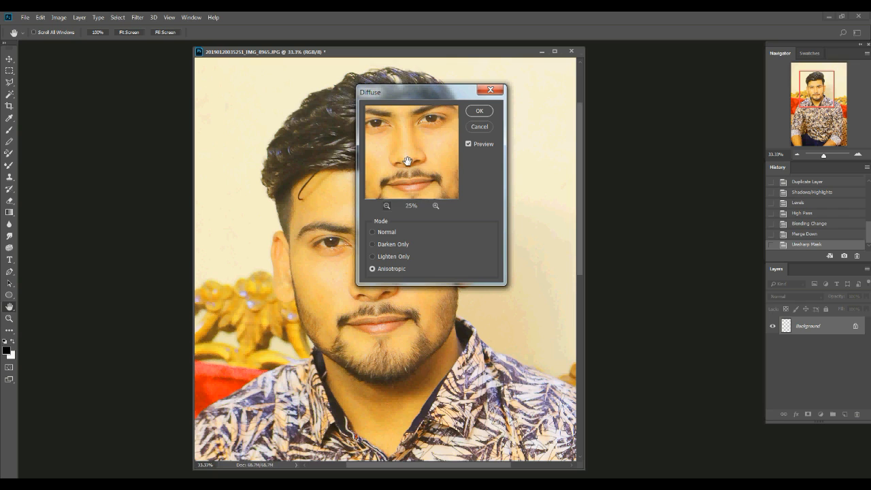
{"action": "left_click_drag", "start_coordinate": [408, 160], "coordinate": [404, 129]}
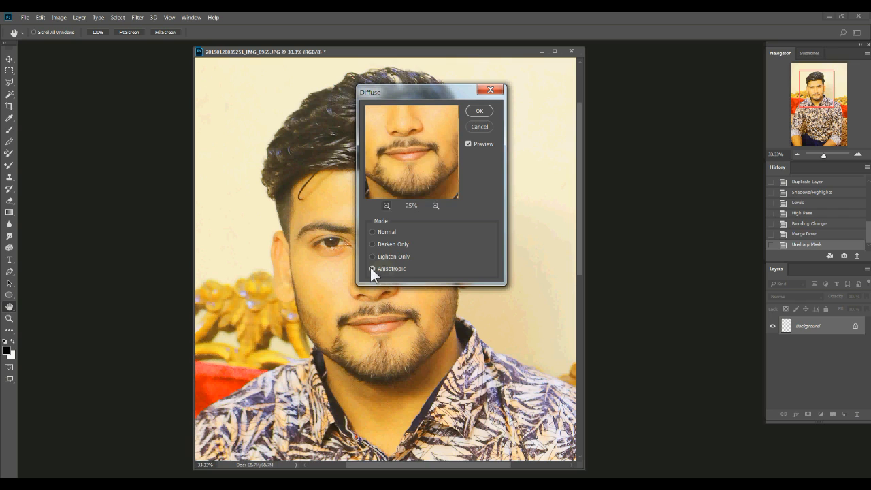
{"action": "left_click", "coordinate": [479, 111]}
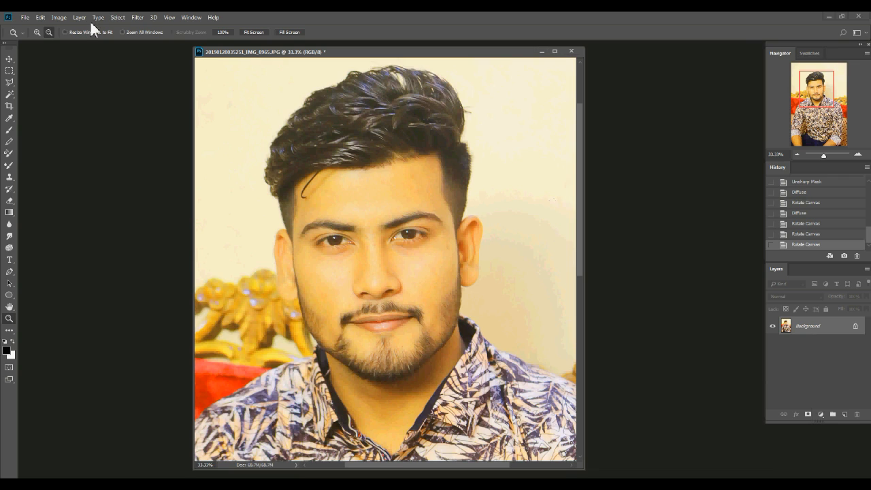
- Add 2% noise with Uniform distribution to the Background layer, checking the whole face in the filter preview
{"action": "left_click", "coordinate": [142, 18]}
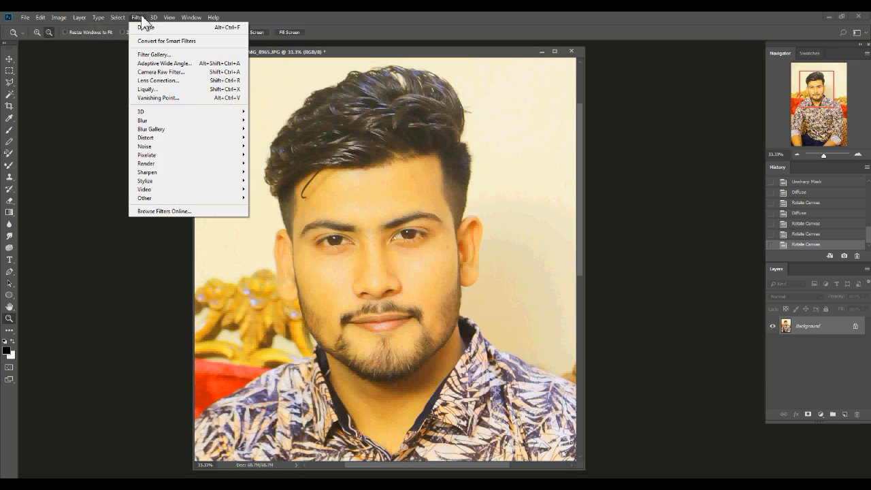
{"action": "mouse_move", "coordinate": [167, 146]}
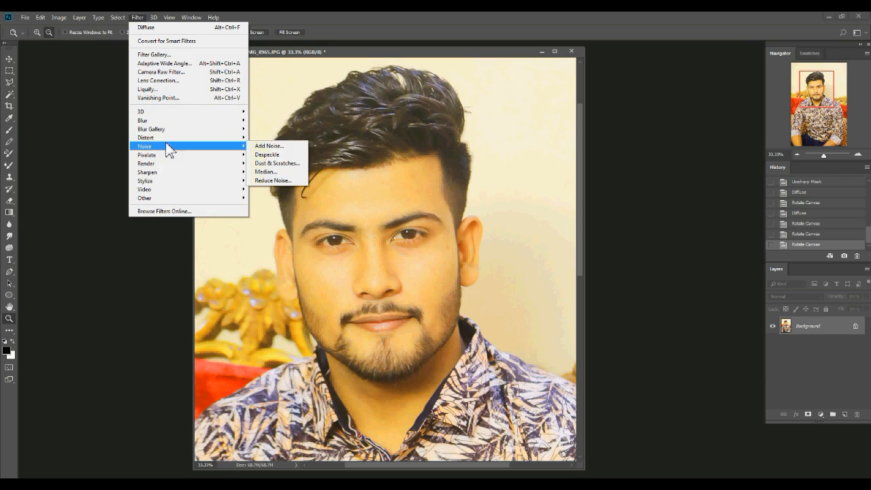
{"action": "left_click", "coordinate": [269, 146]}
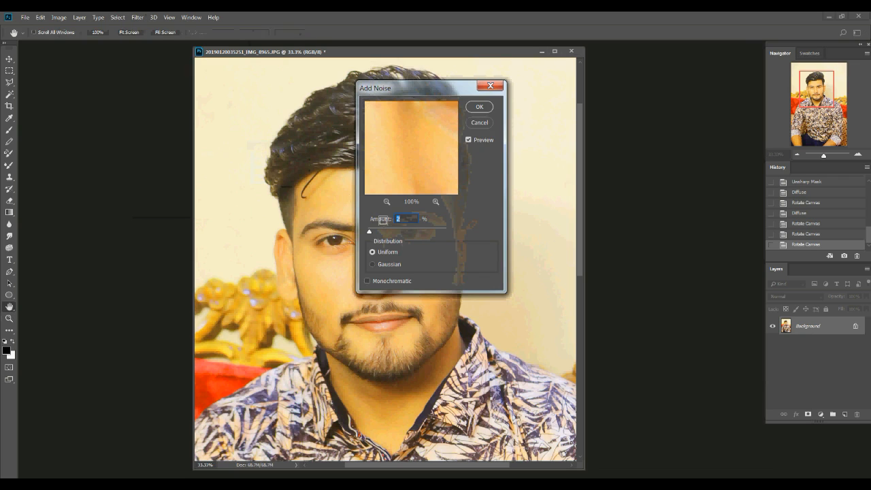
{"action": "left_click", "coordinate": [410, 219]}
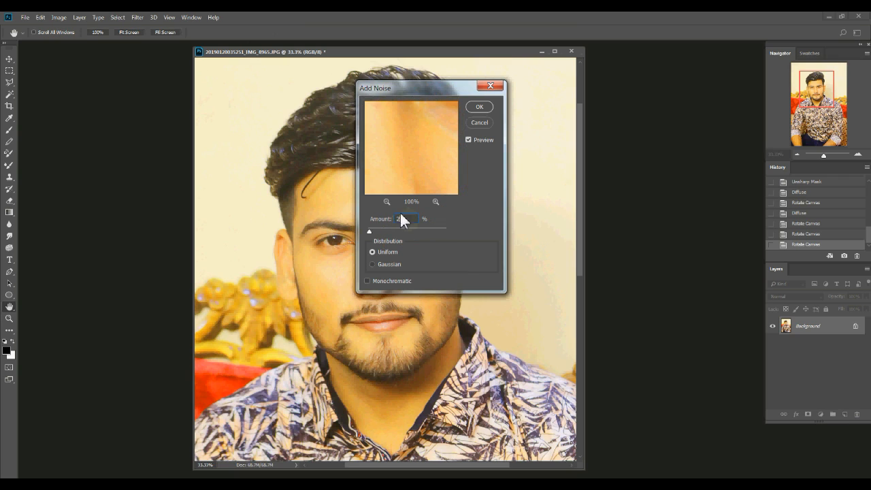
{"action": "left_click", "coordinate": [385, 197]}
{"action": "left_click", "coordinate": [386, 198]}
{"action": "left_click", "coordinate": [386, 199]}
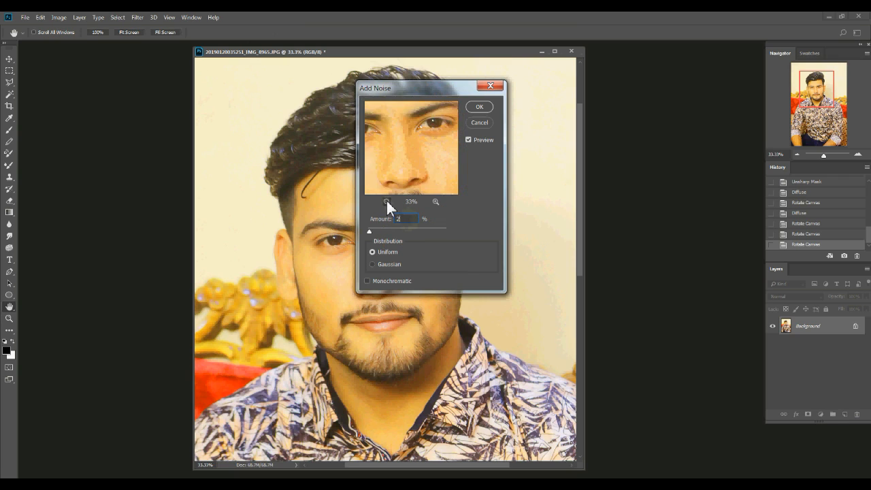
{"action": "left_click", "coordinate": [386, 198]}
{"action": "left_click_drag", "start_coordinate": [400, 182], "coordinate": [405, 157]}
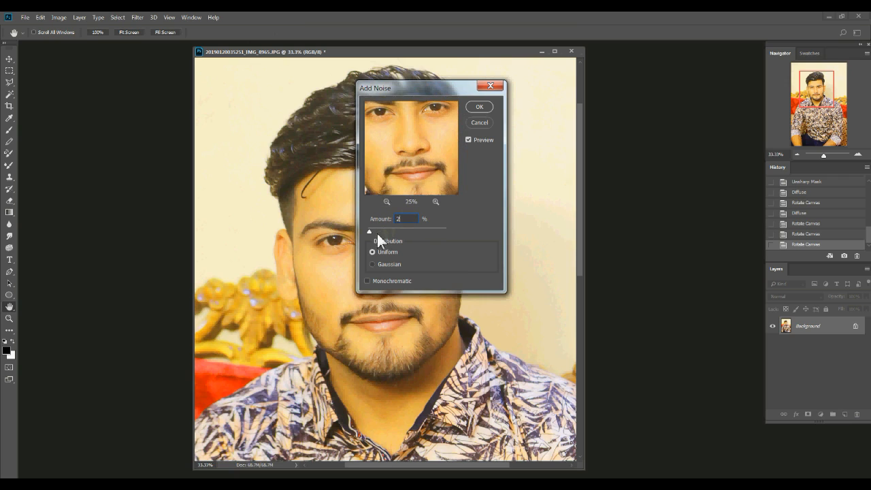
{"action": "left_click", "coordinate": [386, 201]}
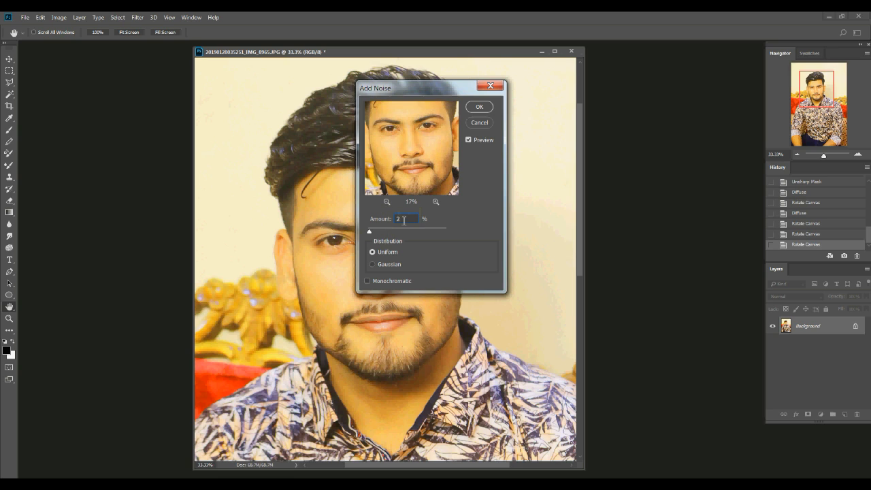
{"action": "left_click", "coordinate": [479, 107]}
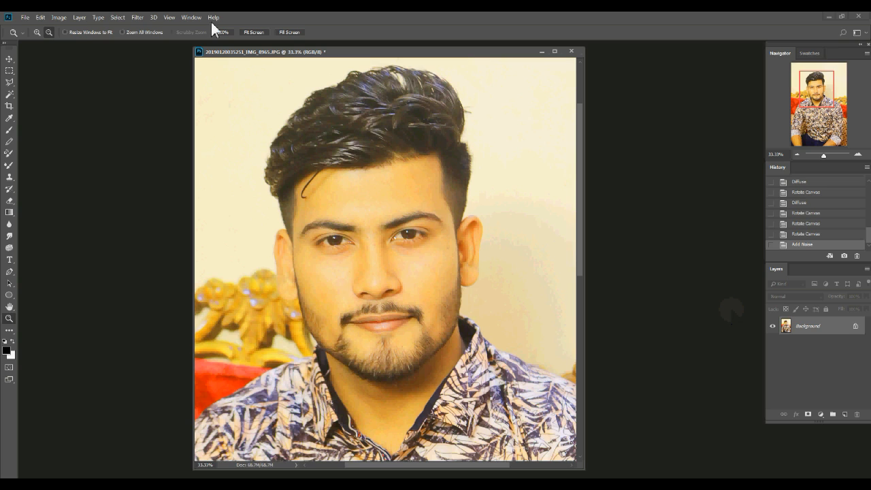
- Sharpen the Background layer with an Unsharp Mask, amount 98%, radius 2.0 pixels and threshold 0
{"action": "left_click", "coordinate": [137, 18]}
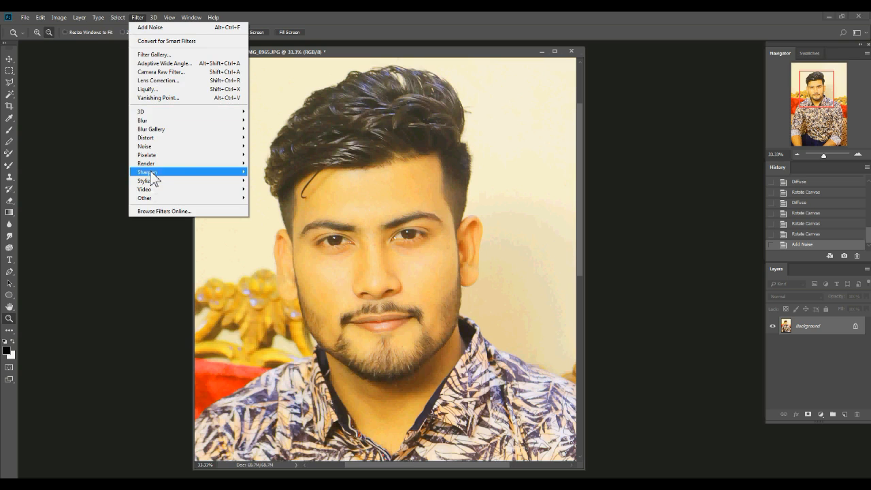
{"action": "mouse_move", "coordinate": [152, 175]}
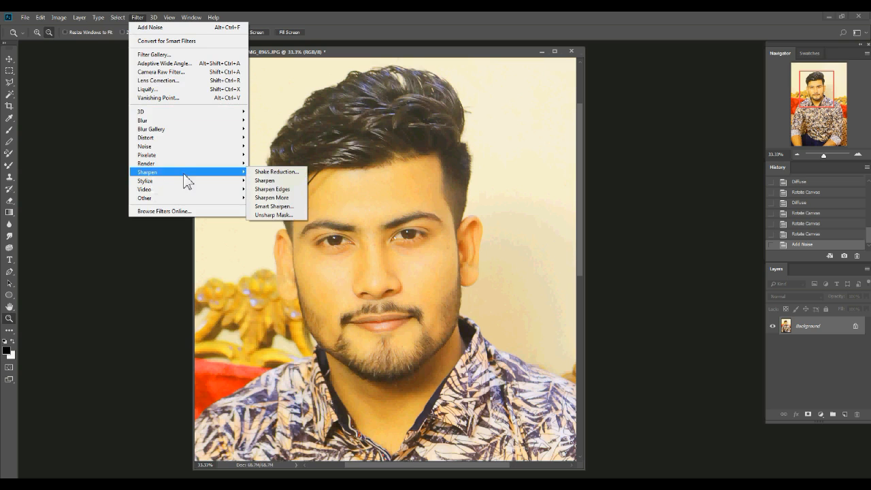
{"action": "left_click", "coordinate": [286, 215]}
{"action": "left_click_drag", "start_coordinate": [162, 170], "coordinate": [160, 165]}
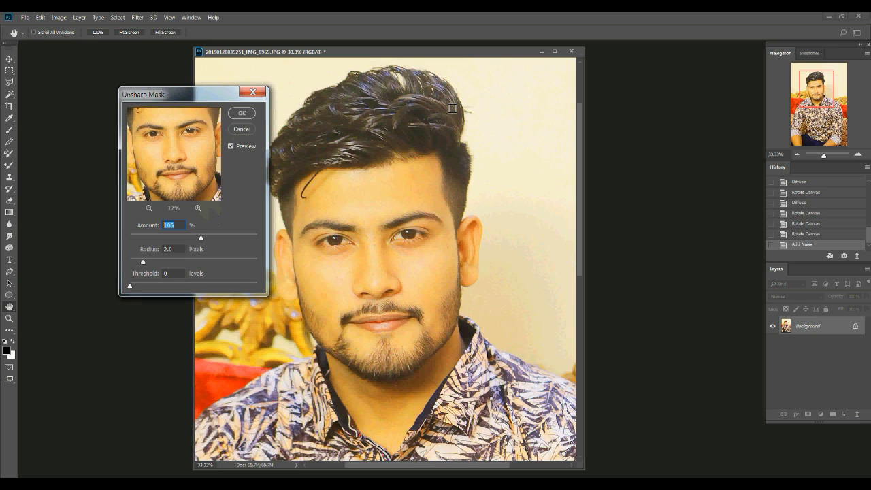
{"action": "type", "text": "98"}
{"action": "left_click", "coordinate": [242, 112]}
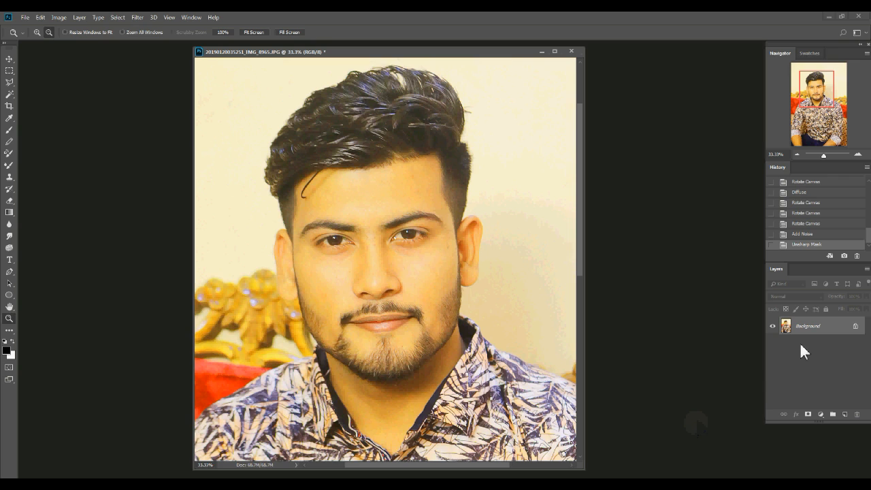
- Duplicate the Background layer as Background copy
{"action": "right_click", "coordinate": [813, 330]}
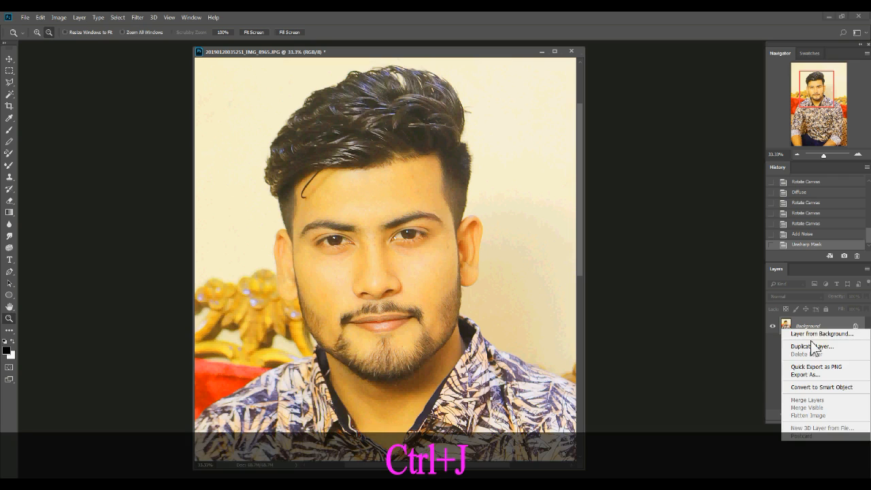
{"action": "left_click", "coordinate": [811, 347]}
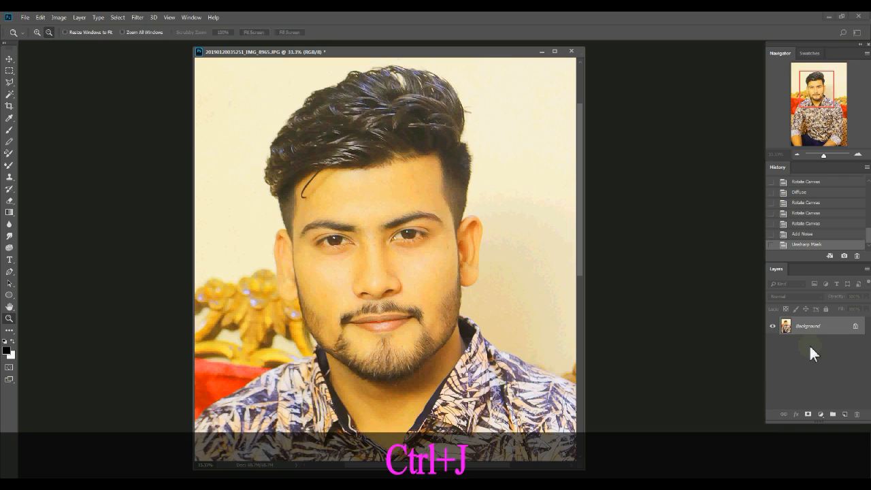
{"action": "left_click", "coordinate": [507, 145]}
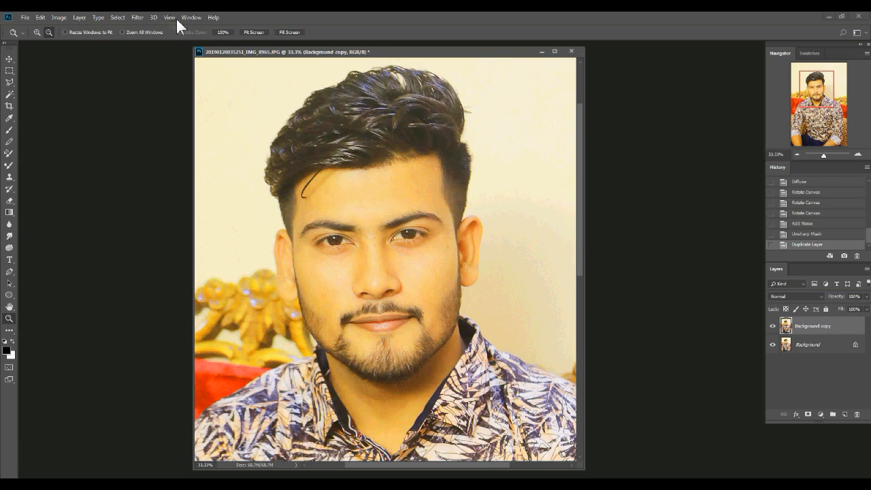
- Apply a High Pass filter with a 2.0 pixel radius to the Background copy layer
{"action": "left_click", "coordinate": [137, 17]}
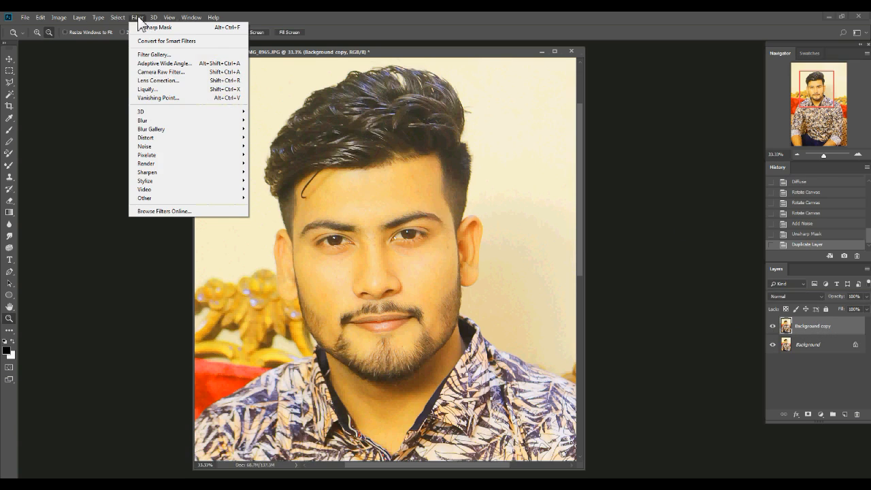
{"action": "mouse_move", "coordinate": [154, 202]}
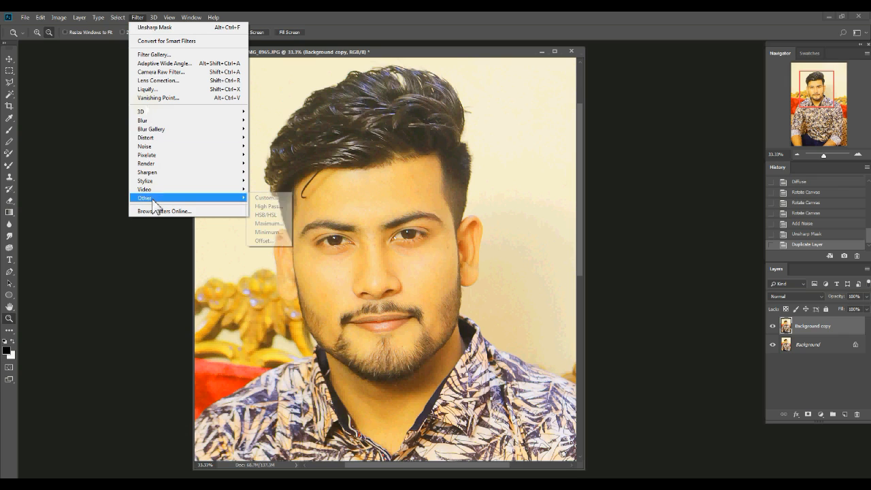
{"action": "left_click", "coordinate": [273, 206]}
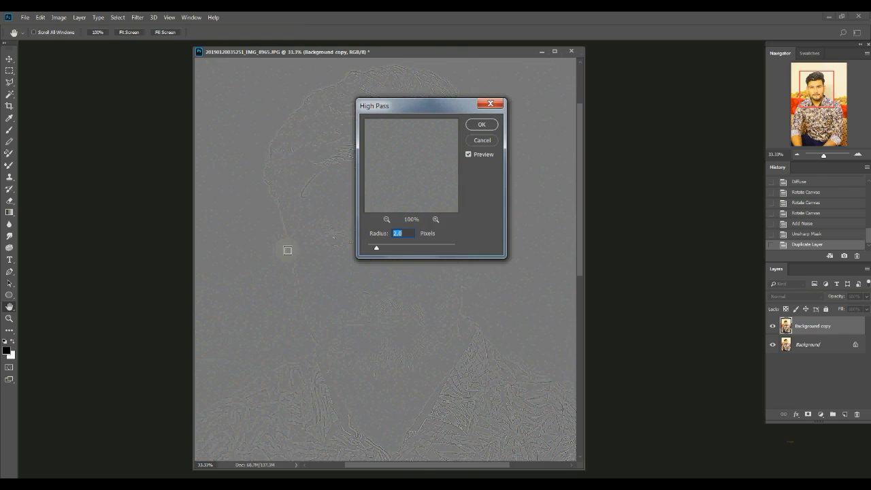
{"action": "left_click", "coordinate": [401, 234]}
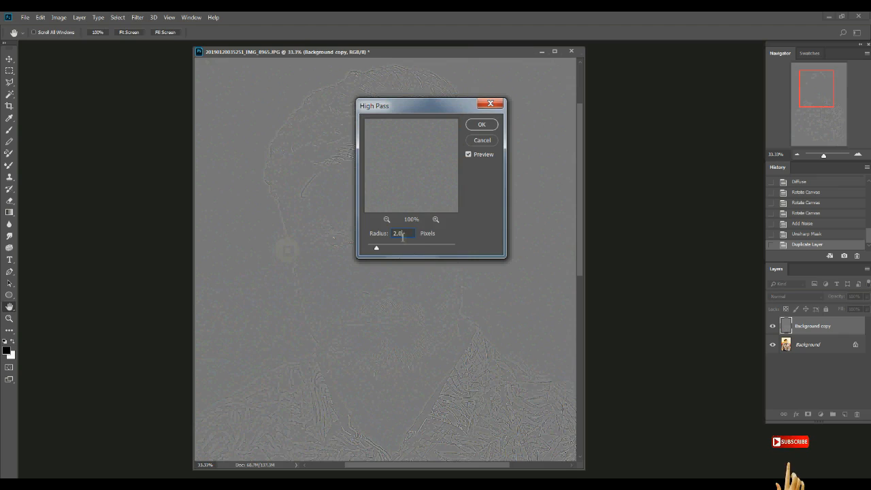
{"action": "left_click", "coordinate": [387, 219]}
{"action": "left_click", "coordinate": [386, 219]}
{"action": "left_click", "coordinate": [387, 219]}
{"action": "left_click", "coordinate": [386, 220]}
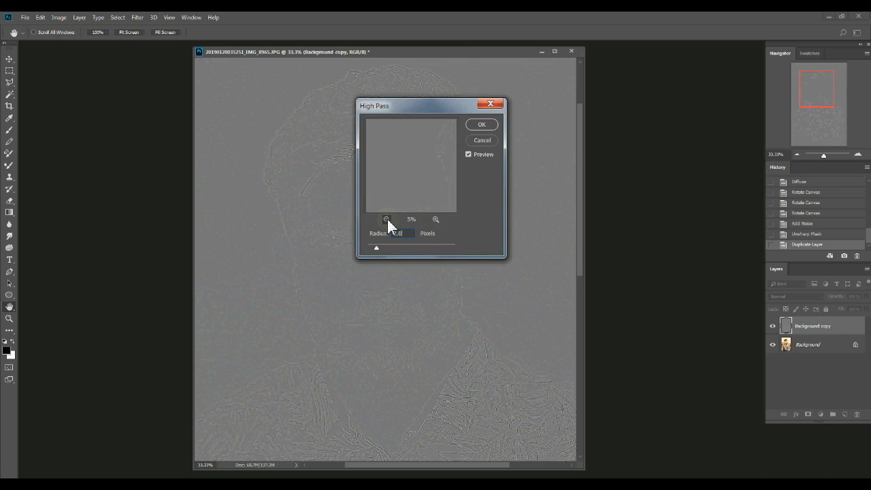
{"action": "left_click", "coordinate": [433, 218]}
{"action": "left_click", "coordinate": [434, 218]}
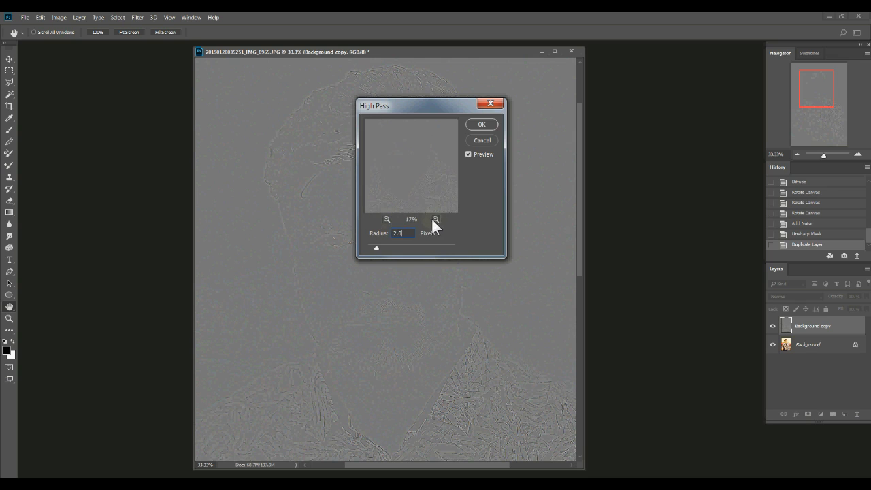
{"action": "left_click", "coordinate": [480, 126]}
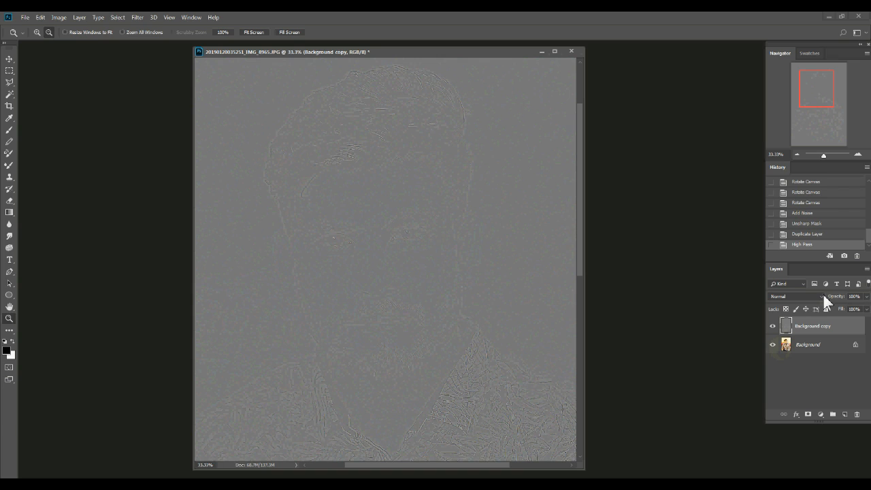
- Set the Background copy layer's blend mode to Overlay and its fill to 66%, keeping that layer selected
{"action": "left_click", "coordinate": [822, 296]}
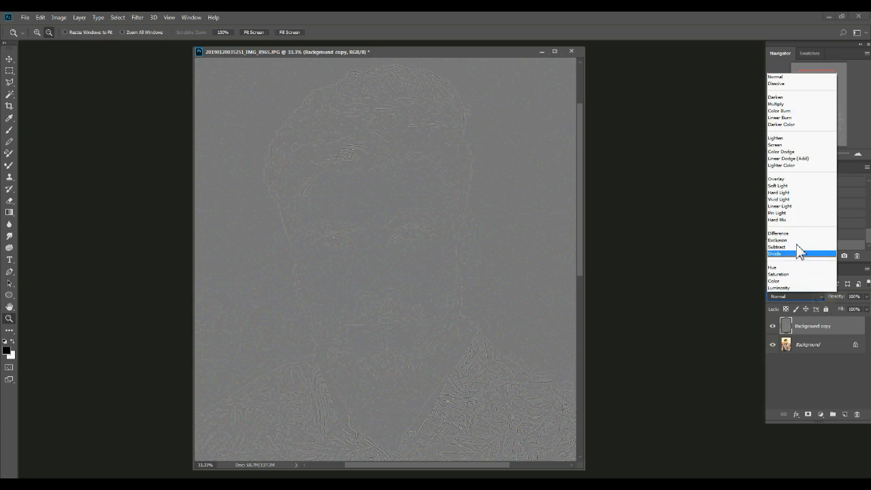
{"action": "left_click", "coordinate": [776, 179]}
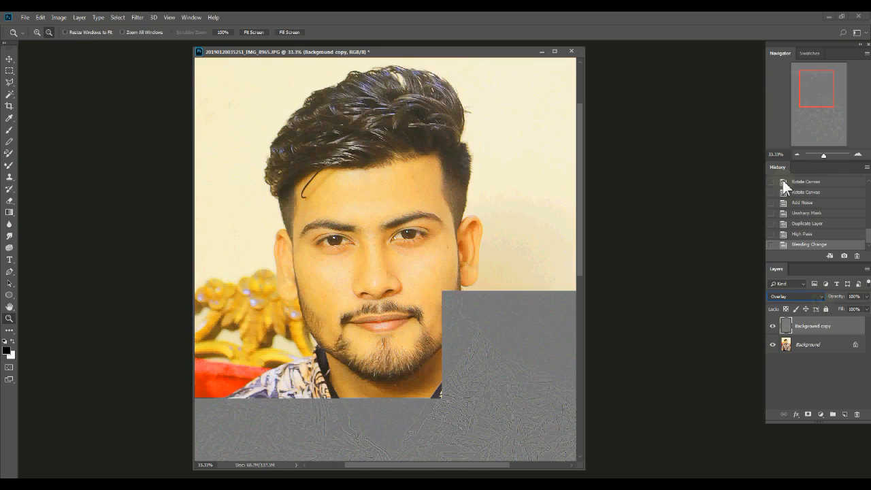
{"action": "left_click", "coordinate": [867, 309]}
{"action": "left_click_drag", "start_coordinate": [864, 319], "coordinate": [851, 323]}
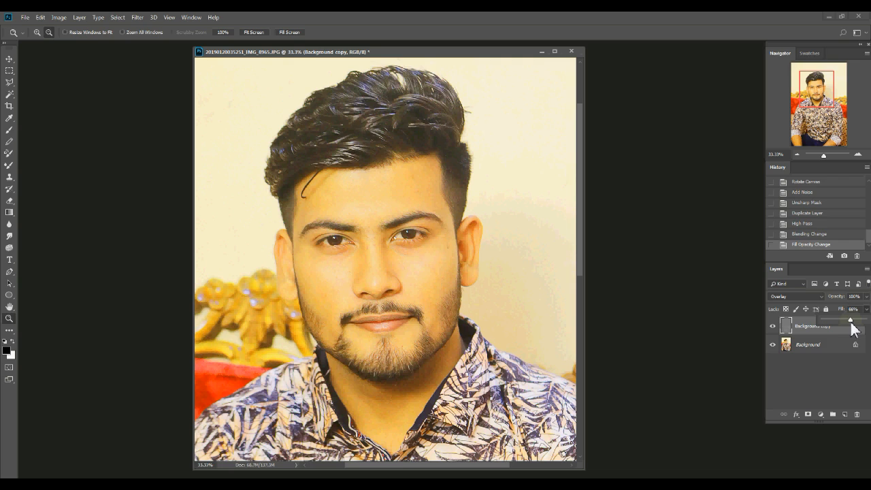
{"action": "left_click", "coordinate": [829, 368]}
{"action": "left_click", "coordinate": [829, 368]}
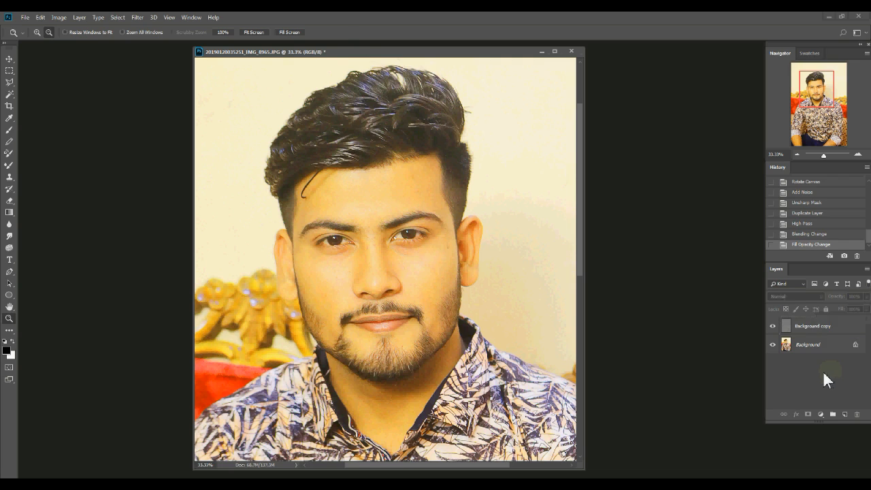
{"action": "left_click", "coordinate": [806, 328]}
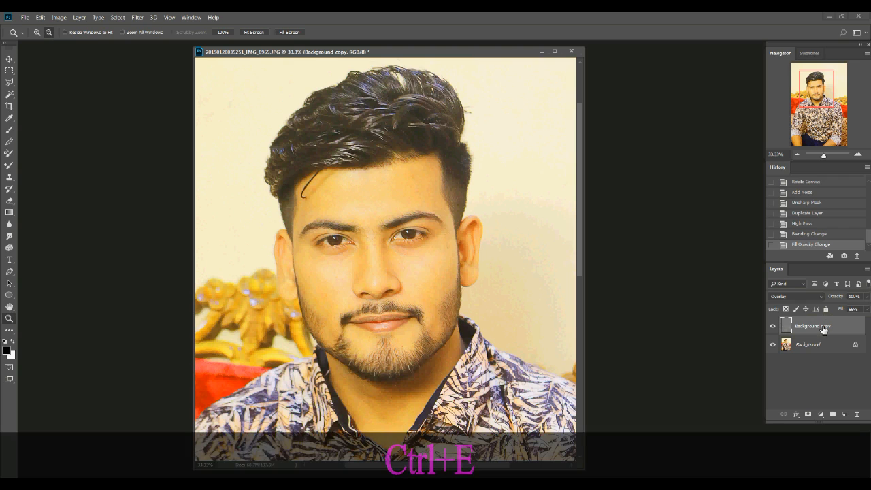
- Merge the Background copy layer down and apply a Hue/Saturation adjustment with hue +7 and saturation +26
{"action": "key", "text": "ctrl+e"}
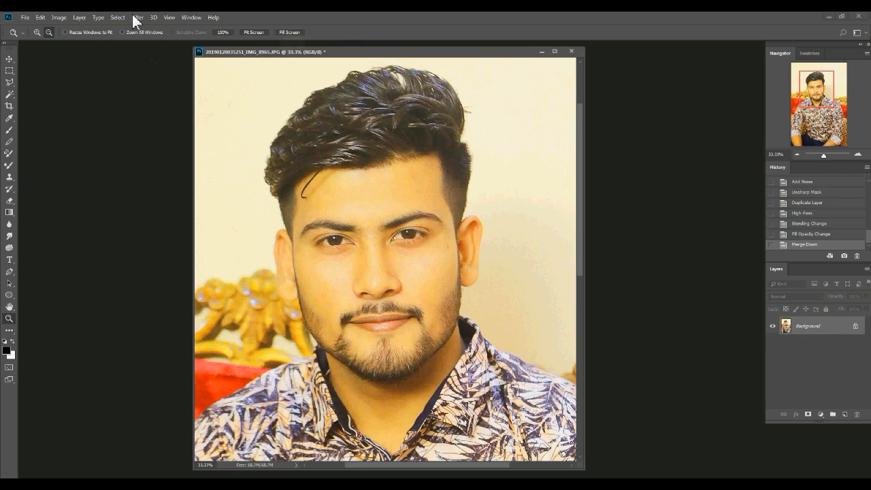
{"action": "left_click", "coordinate": [58, 17]}
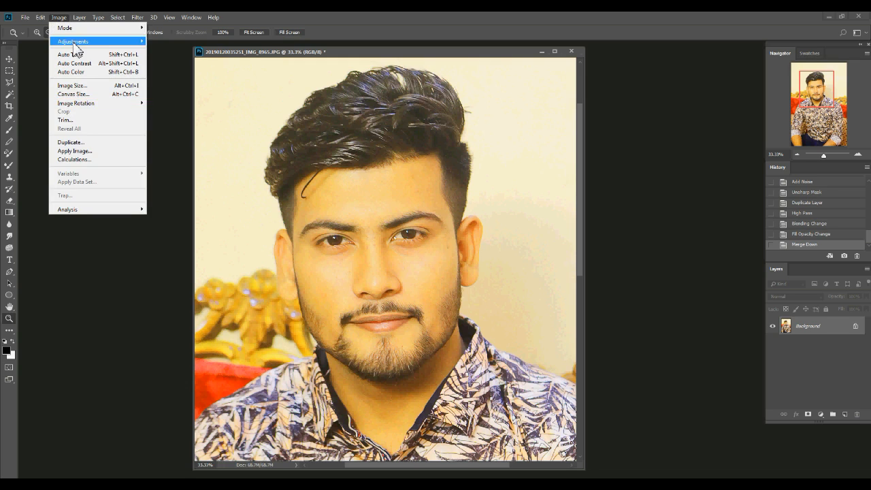
{"action": "mouse_move", "coordinate": [76, 47]}
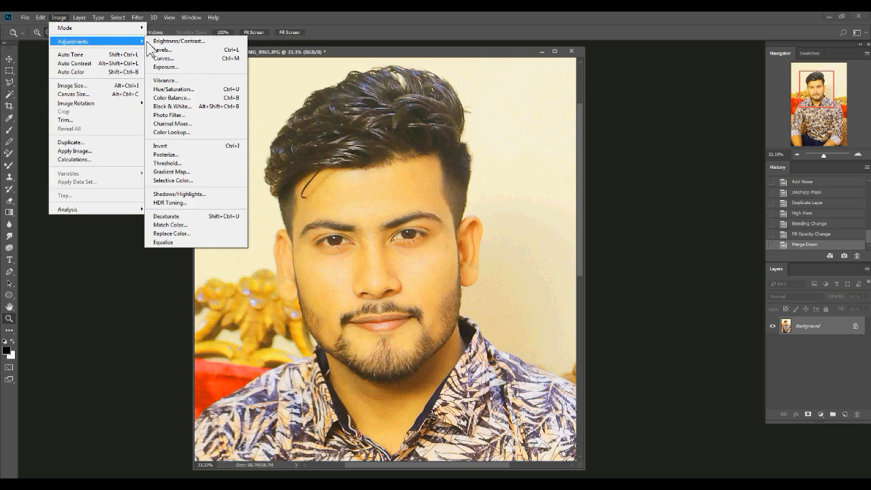
{"action": "left_click", "coordinate": [165, 90]}
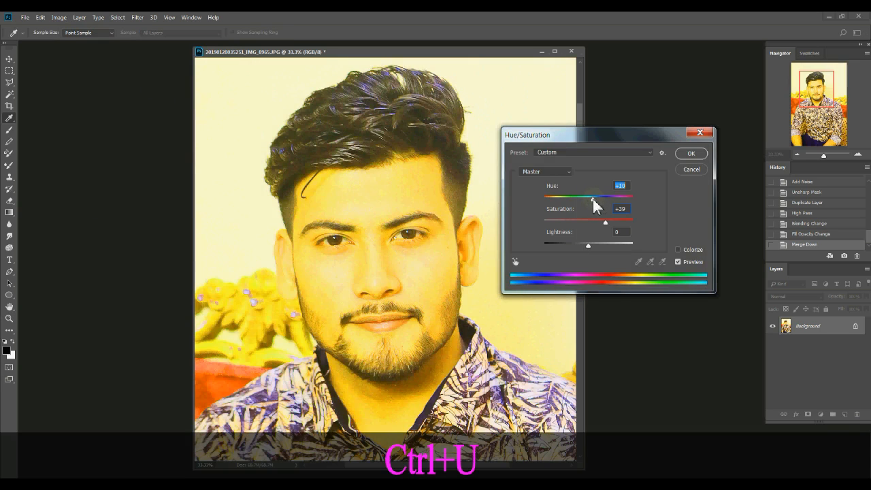
{"action": "mouse_move", "coordinate": [592, 200]}
{"action": "left_mouse_down"}
{"action": "mouse_move", "coordinate": [609, 219]}
{"action": "mouse_move", "coordinate": [590, 210]}
{"action": "mouse_move", "coordinate": [592, 217]}
{"action": "left_mouse_up"}
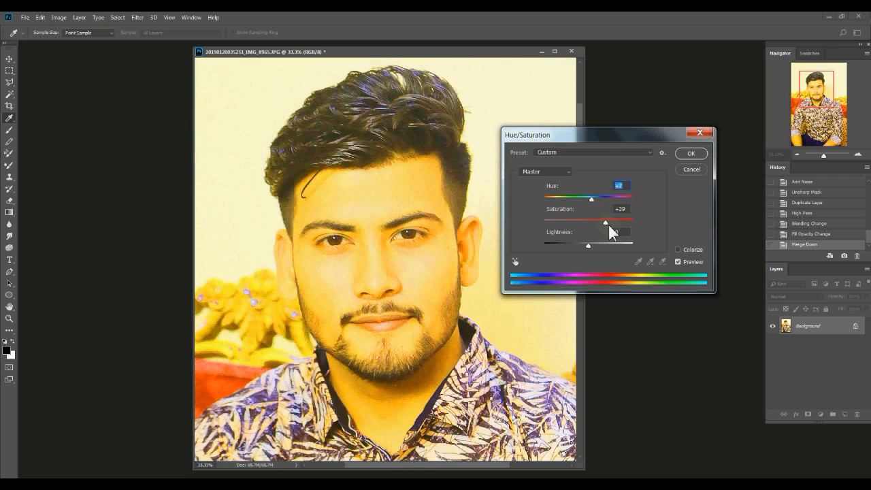
{"action": "mouse_move", "coordinate": [606, 223]}
{"action": "left_mouse_down"}
{"action": "mouse_move", "coordinate": [584, 219]}
{"action": "mouse_move", "coordinate": [600, 228]}
{"action": "left_mouse_up"}
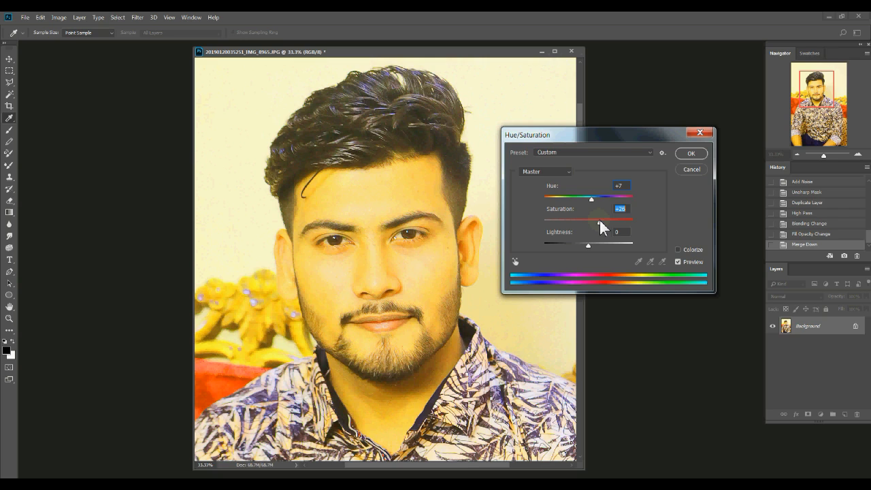
{"action": "left_click", "coordinate": [692, 155]}
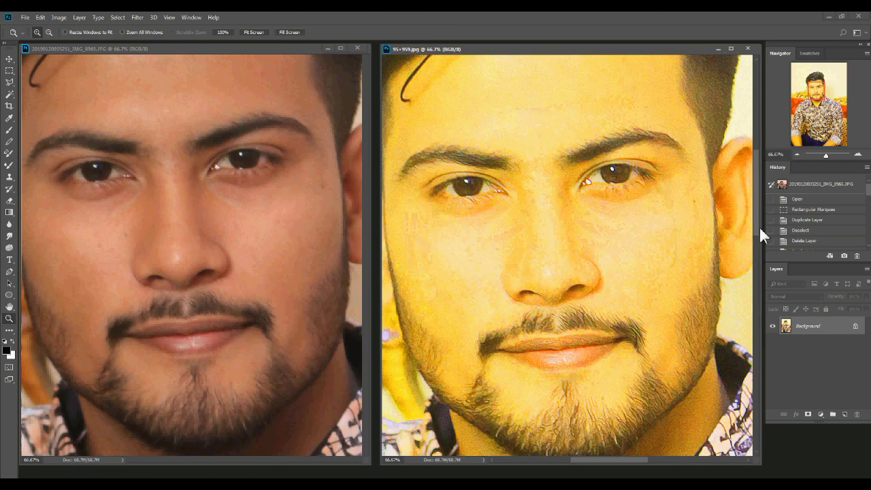
- Compare the original and retouched portraits side by side, aligning both faces and examining the skin and beard detail at 100%
{"action": "scroll", "coordinate": [757, 220], "scroll_direction": "down", "scroll_amount": 3}
{"action": "left_click_drag", "start_coordinate": [759, 230], "coordinate": [755, 222]}
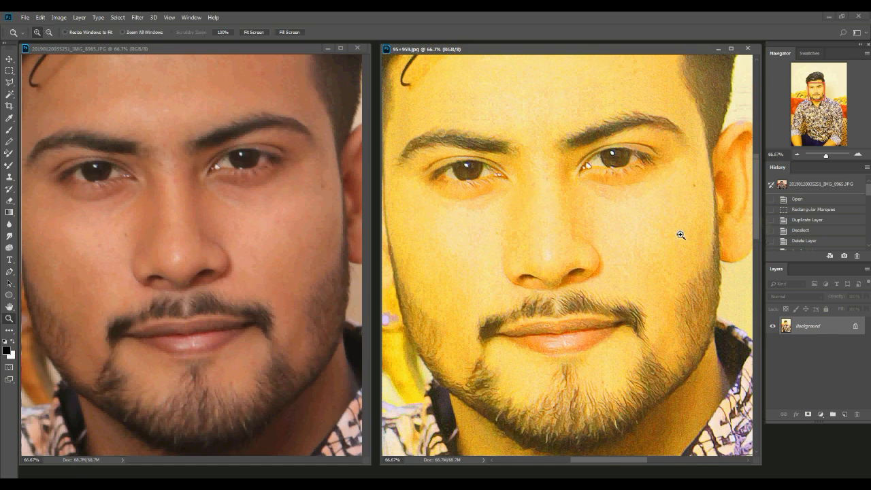
{"action": "left_click_drag", "start_coordinate": [597, 460], "coordinate": [596, 465]}
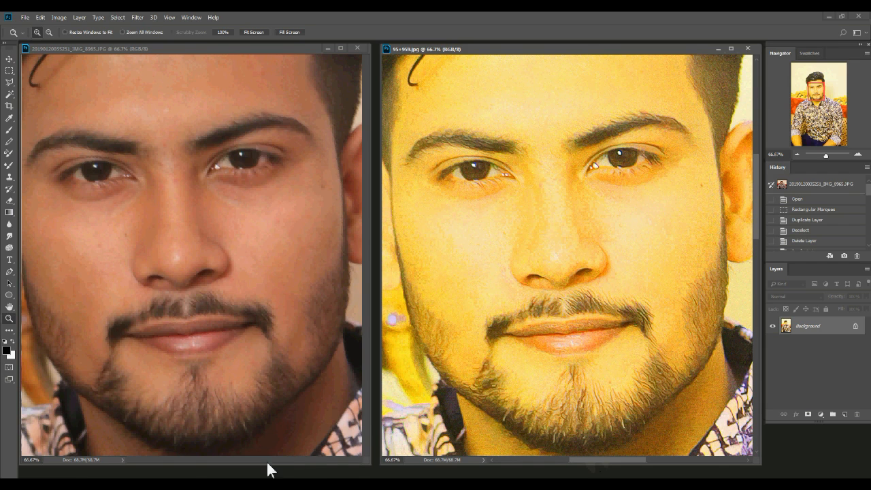
{"action": "left_click", "coordinate": [207, 319]}
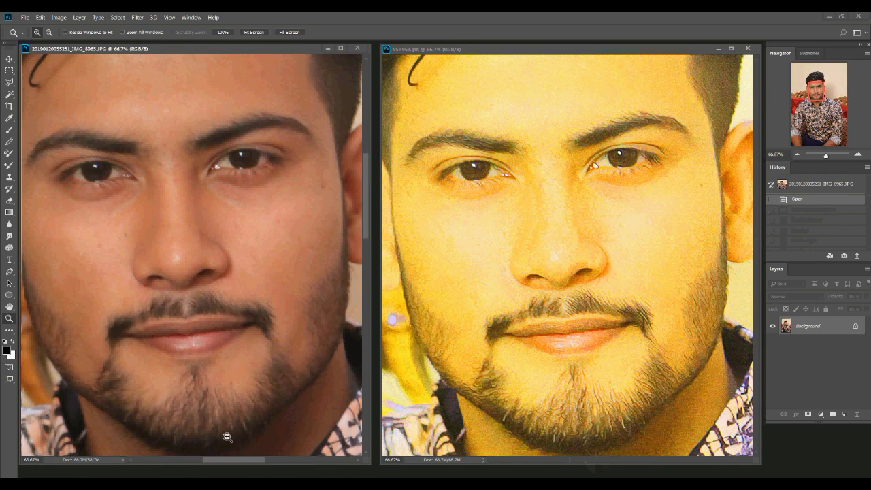
{"action": "left_click_drag", "start_coordinate": [234, 457], "coordinate": [235, 458]}
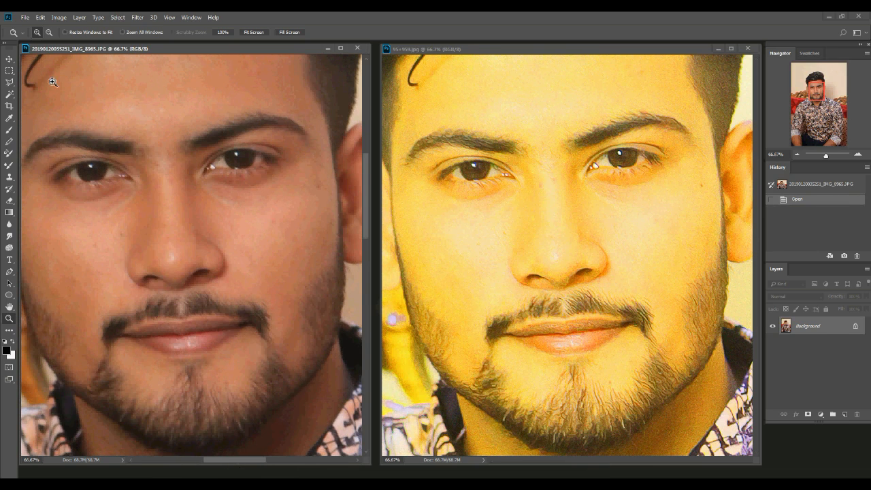
{"action": "left_click", "coordinate": [162, 256], "text": "shift"}
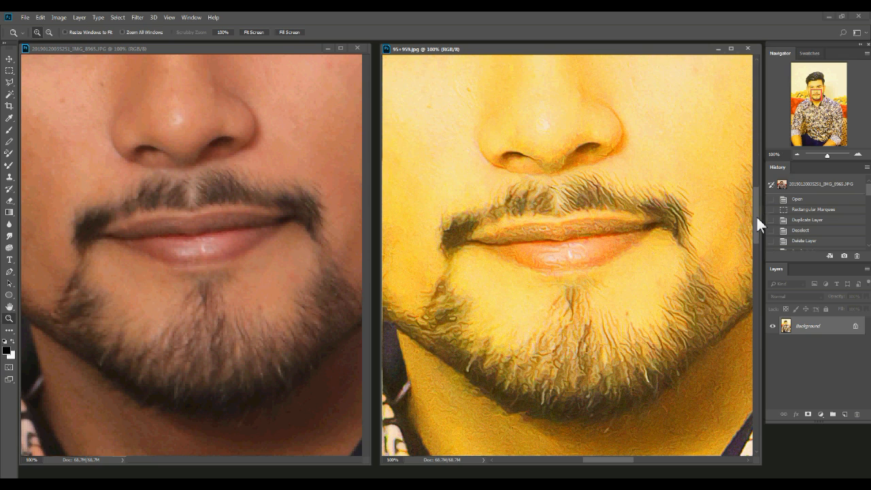